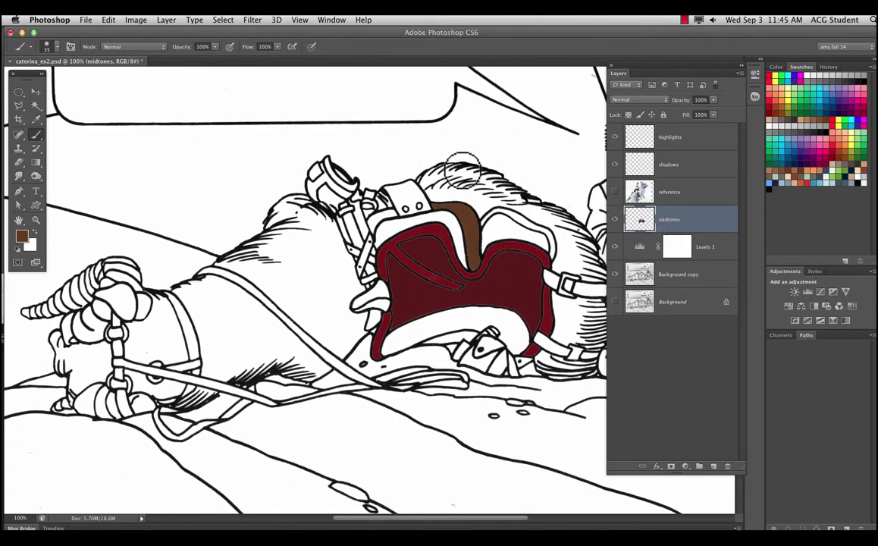
Select the white fur areas of the fallen animal's head, neck and body with the Magic Wand.
{"action": "key", "text": "w"}
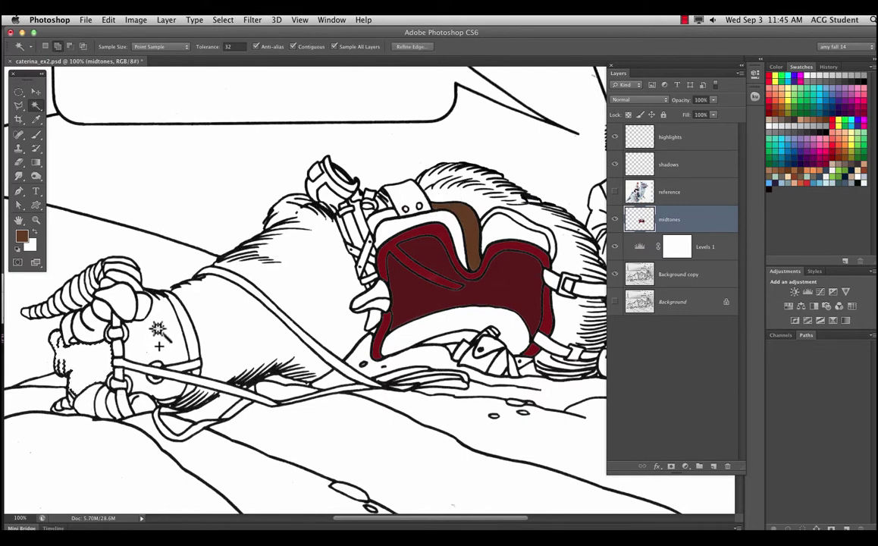
{"action": "left_click", "coordinate": [329, 265]}
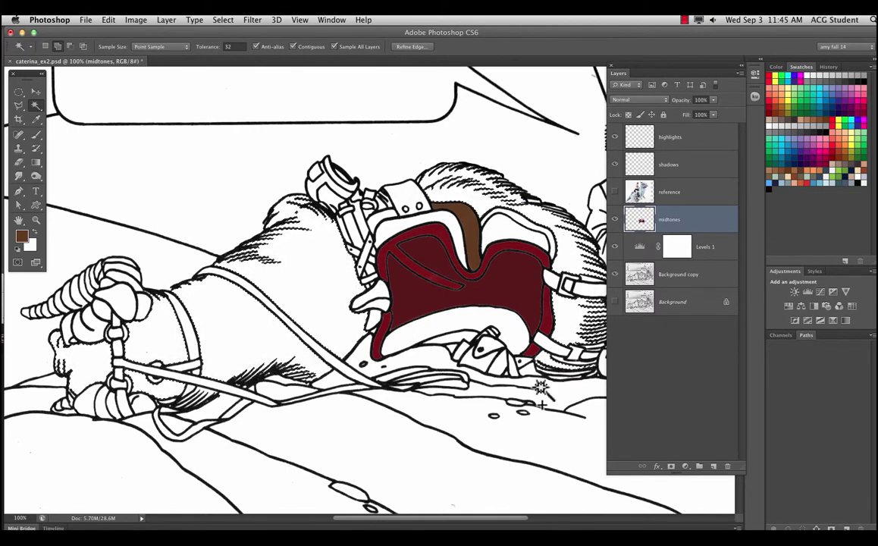
{"action": "left_click_drag", "start_coordinate": [529, 308], "coordinate": [326, 284]}
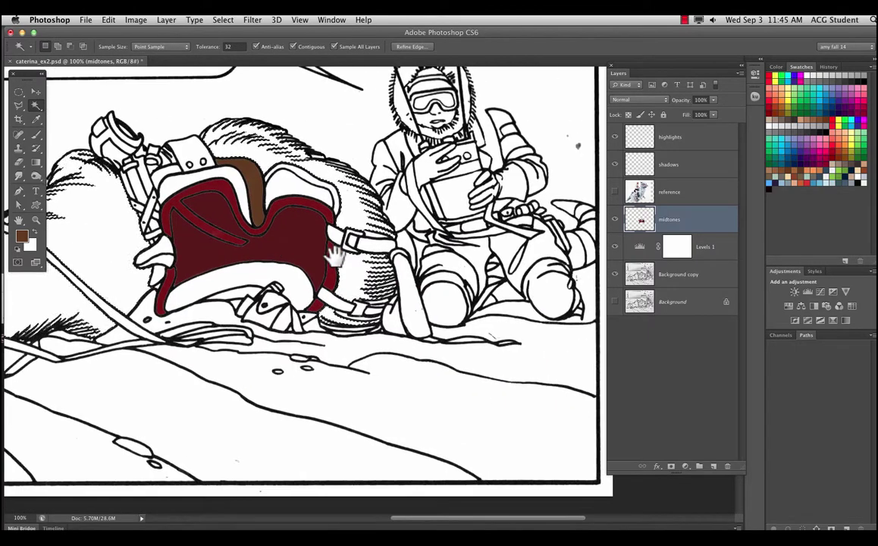
{"action": "left_click", "coordinate": [358, 346], "text": "shift"}
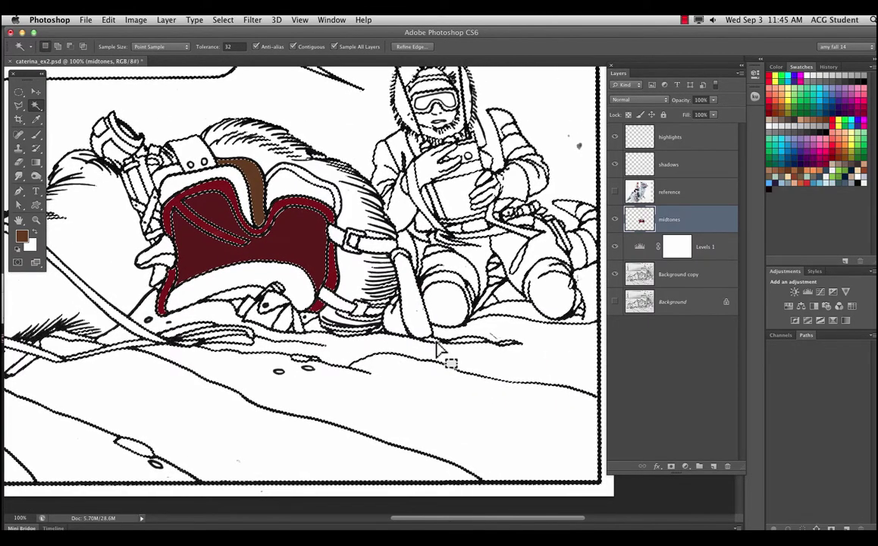
{"action": "left_click", "coordinate": [437, 338], "text": "shift"}
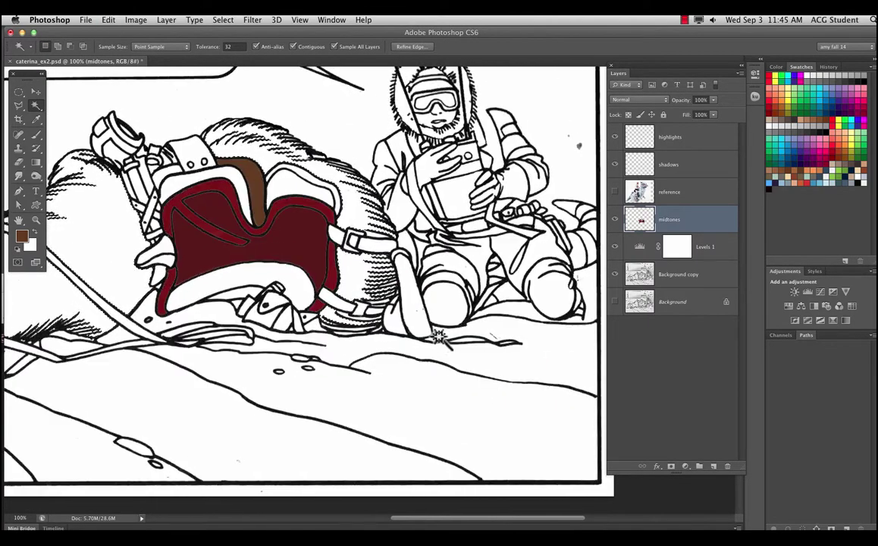
Add the narrow fur strips beneath the lower saddle strap to the selection.
{"action": "key", "text": "super+plus"}
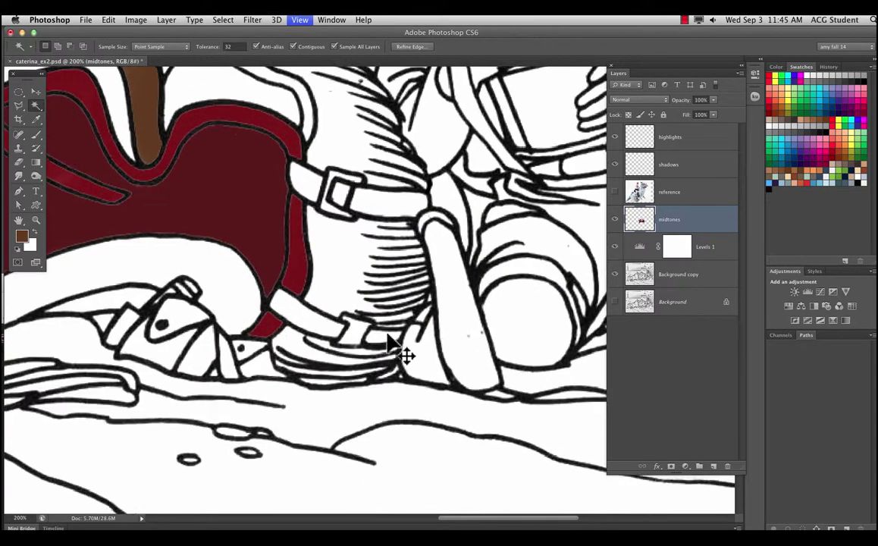
{"action": "key", "text": "super+plus"}
{"action": "left_click_drag", "start_coordinate": [323, 350], "coordinate": [370, 269]}
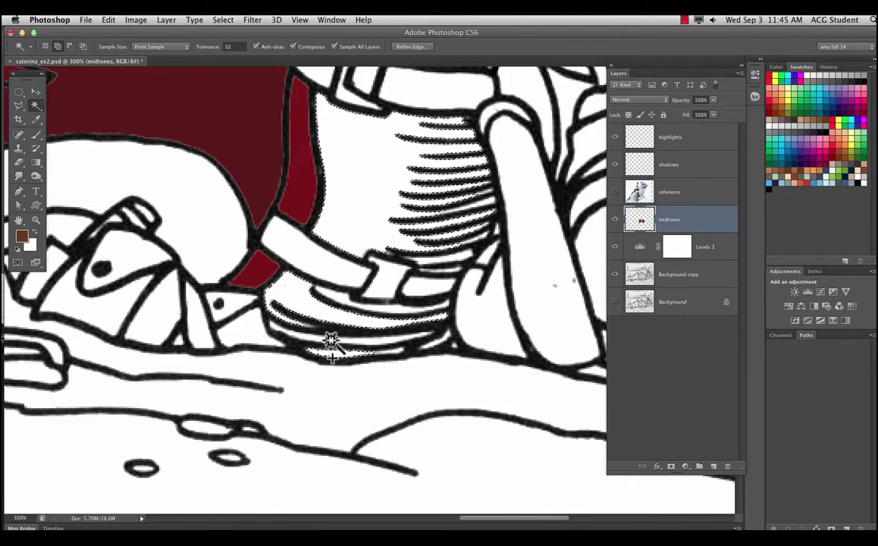
{"action": "left_click", "coordinate": [330, 341], "text": "shift"}
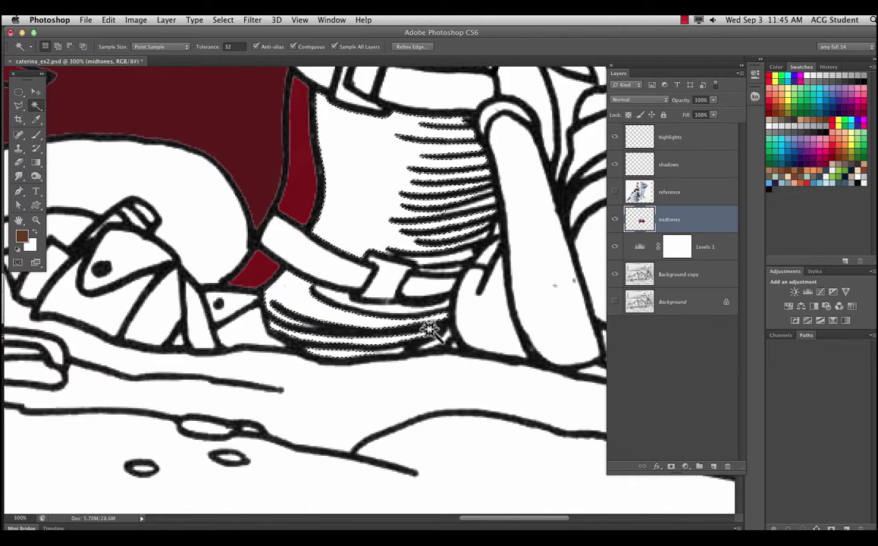
{"action": "key", "text": "super+h"}
{"action": "key", "text": "super+1"}
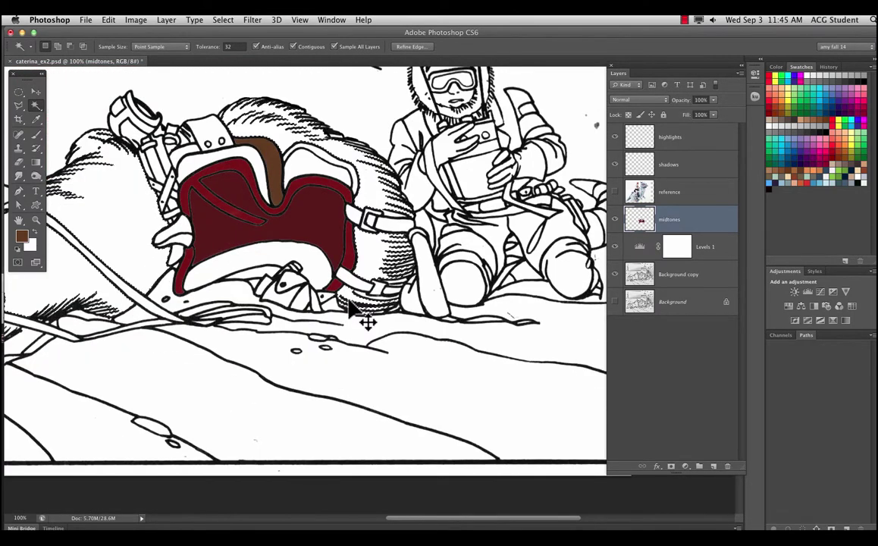
{"action": "left_click_drag", "start_coordinate": [161, 246], "coordinate": [358, 269]}
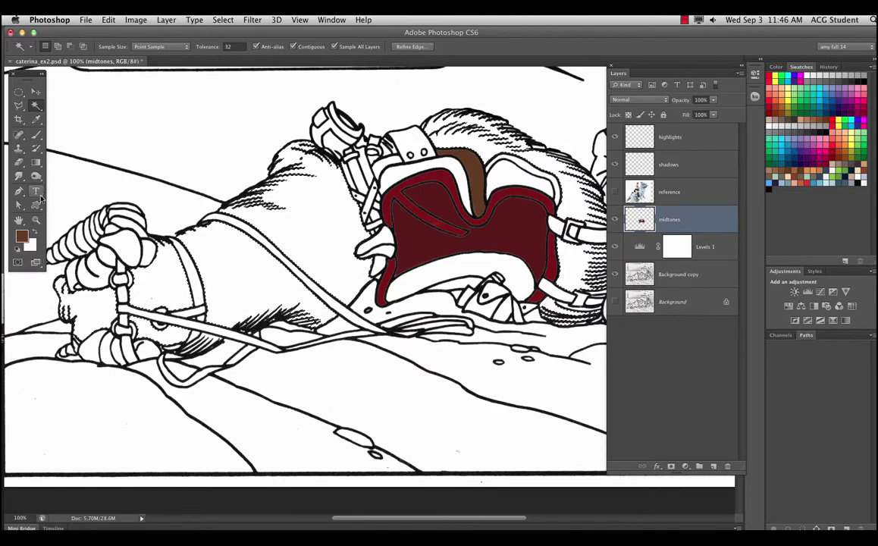
Activate the Gradient tool and open its gradient for editing.
{"action": "left_click", "coordinate": [39, 162]}
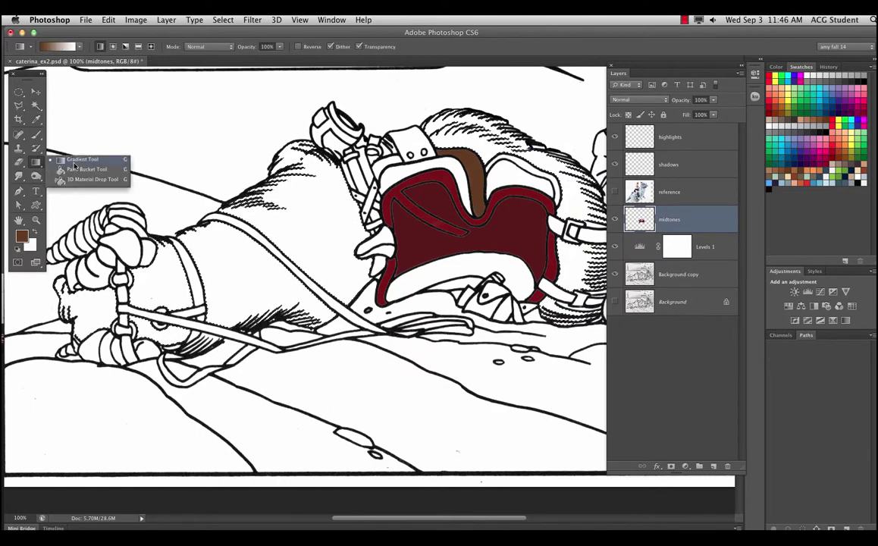
{"action": "left_click", "coordinate": [74, 165]}
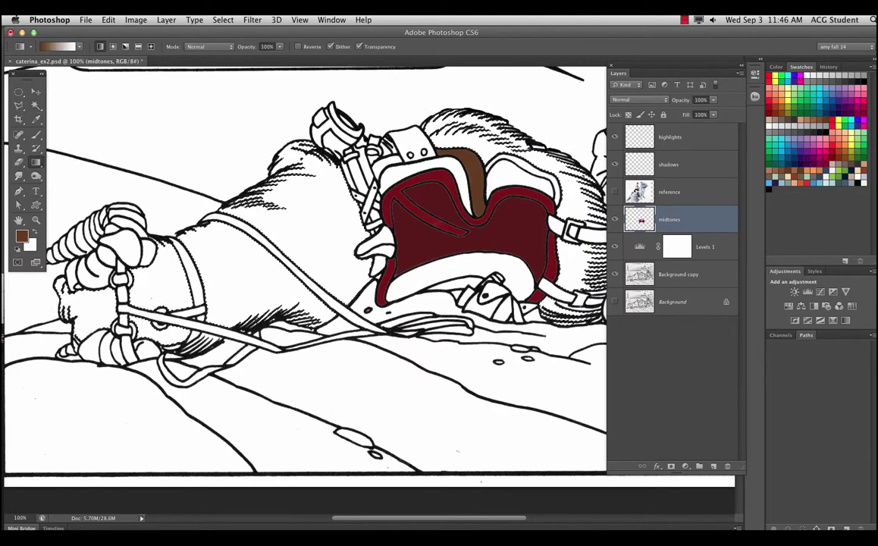
{"action": "left_click", "coordinate": [57, 48]}
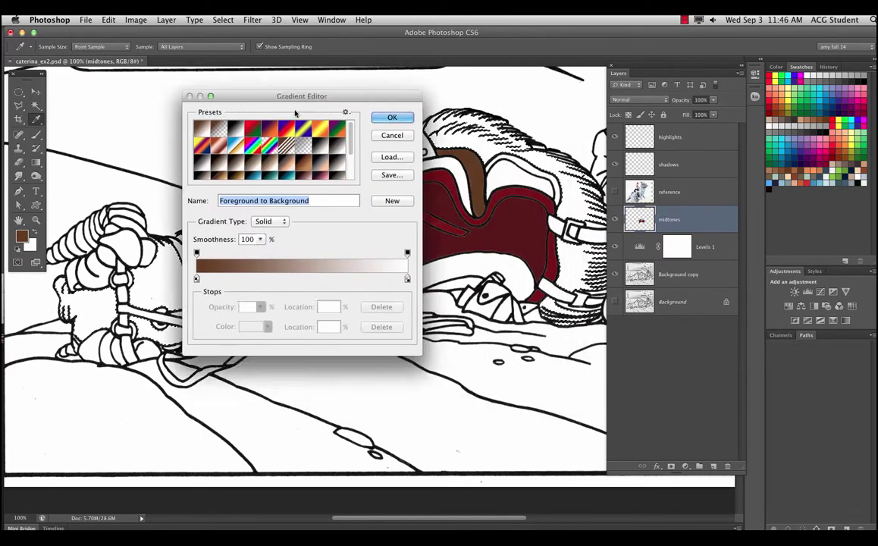
{"action": "left_click_drag", "start_coordinate": [245, 99], "coordinate": [181, 80]}
Try the Sepia 5 and Cobalt-Iron 3 gradient presets.
{"action": "mouse_move", "coordinate": [286, 127]}
{"action": "left_mouse_down"}
{"action": "mouse_move", "coordinate": [280, 155]}
{"action": "mouse_move", "coordinate": [286, 110]}
{"action": "left_mouse_up"}
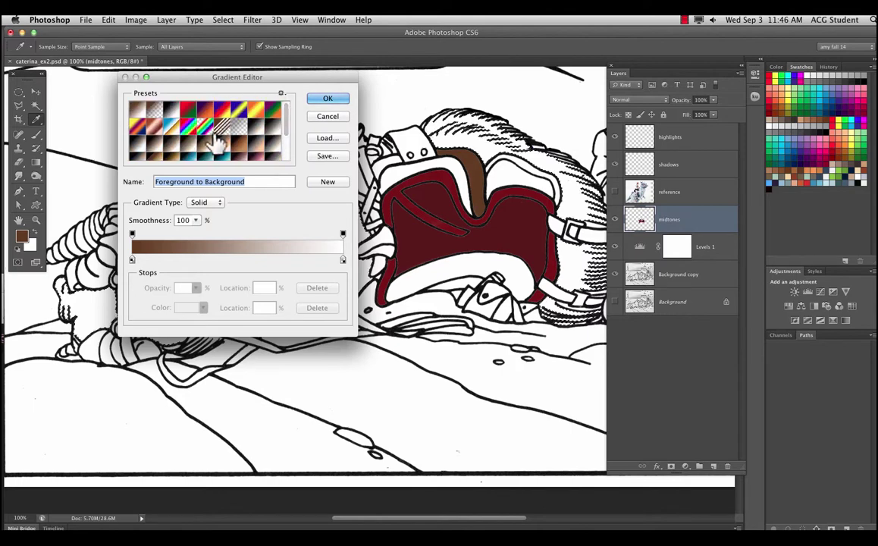
{"action": "left_click", "coordinate": [225, 147]}
{"action": "left_click", "coordinate": [287, 143]}
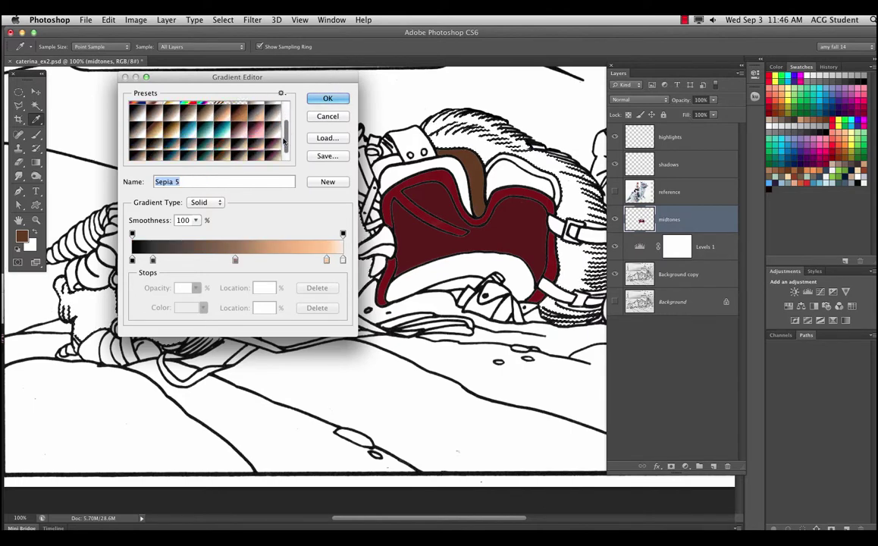
{"action": "left_click_drag", "start_coordinate": [195, 85], "coordinate": [397, 84]}
{"action": "left_click_drag", "start_coordinate": [466, 141], "coordinate": [476, 90]}
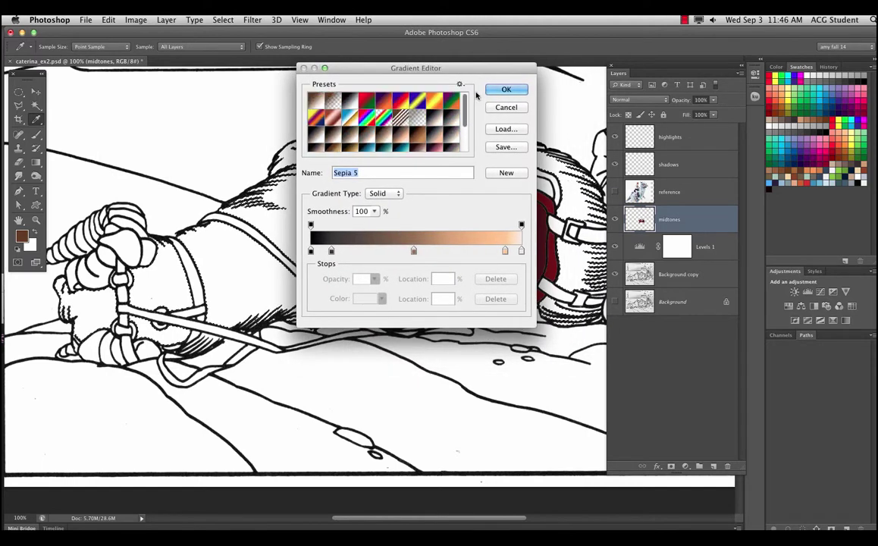
{"action": "left_click", "coordinate": [464, 119]}
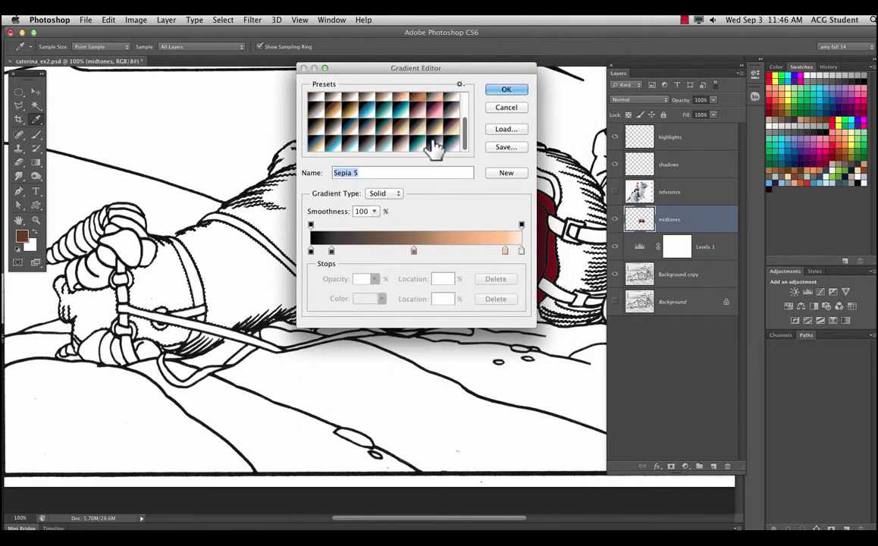
{"action": "left_click", "coordinate": [402, 139]}
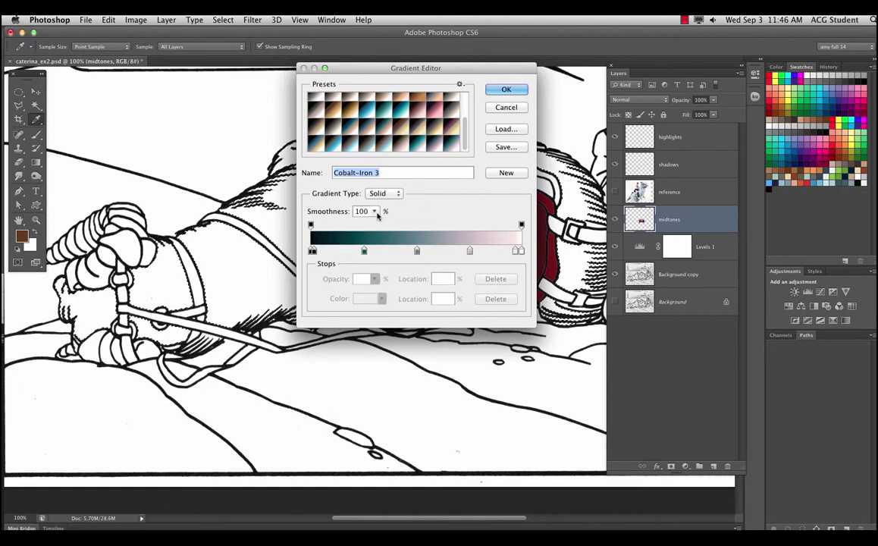
{"action": "scroll", "coordinate": [435, 121], "scroll_direction": "up", "scroll_amount": 5}
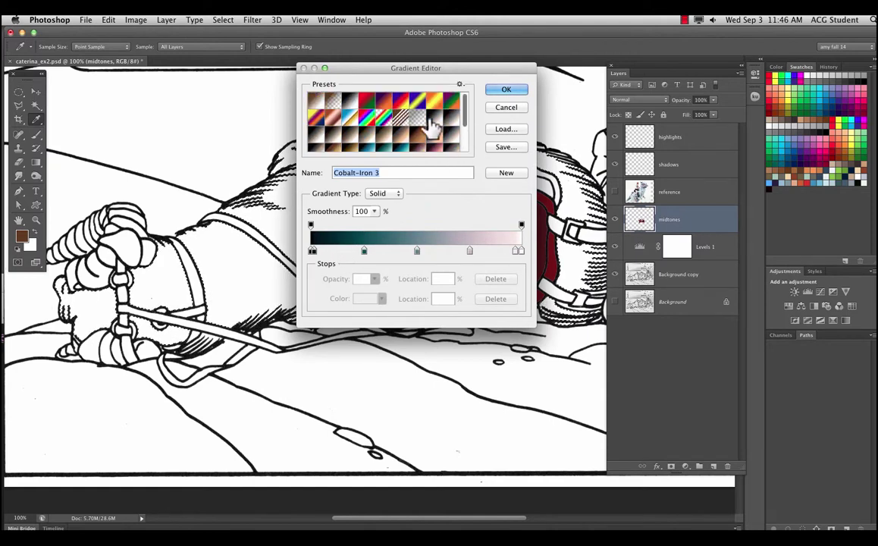
Choose the Foreground to Background preset and set its starting color stop to the dark teal swatch 405559.
{"action": "left_click", "coordinate": [315, 99]}
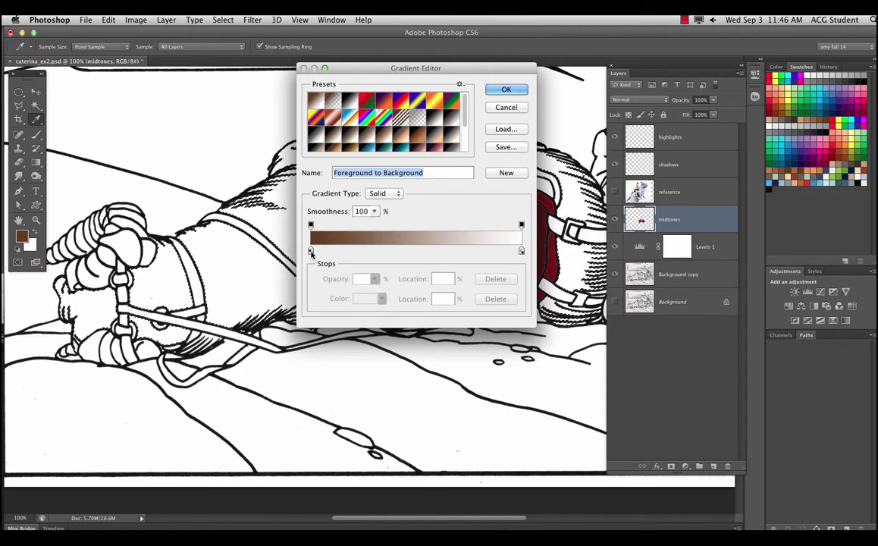
{"action": "left_click", "coordinate": [310, 251]}
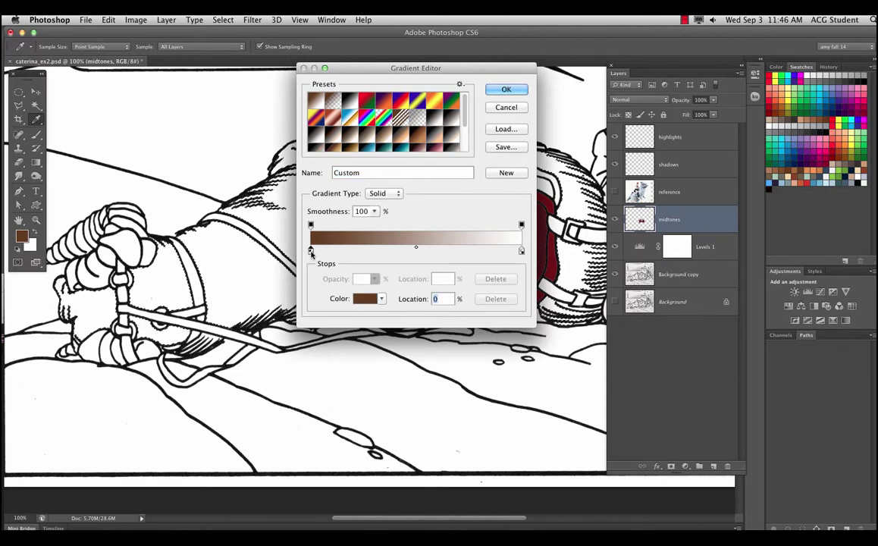
{"action": "left_click", "coordinate": [364, 298]}
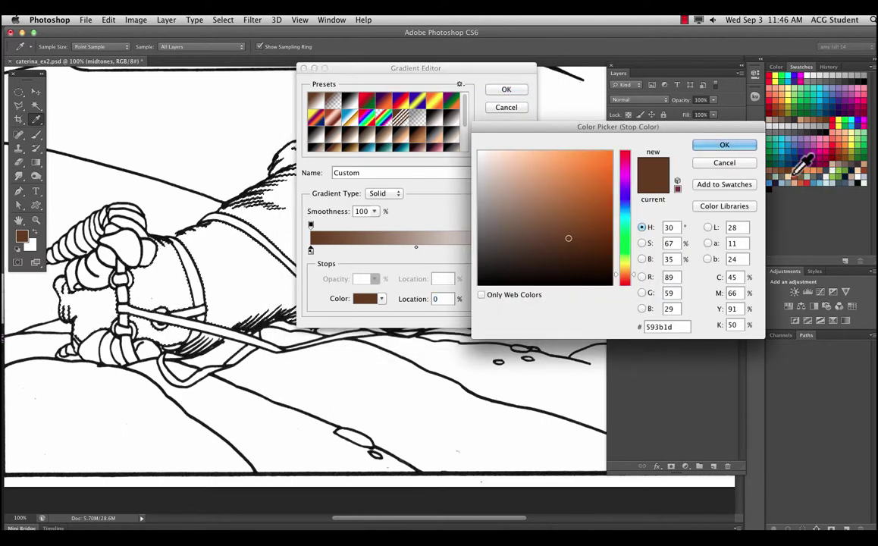
{"action": "left_click", "coordinate": [841, 180]}
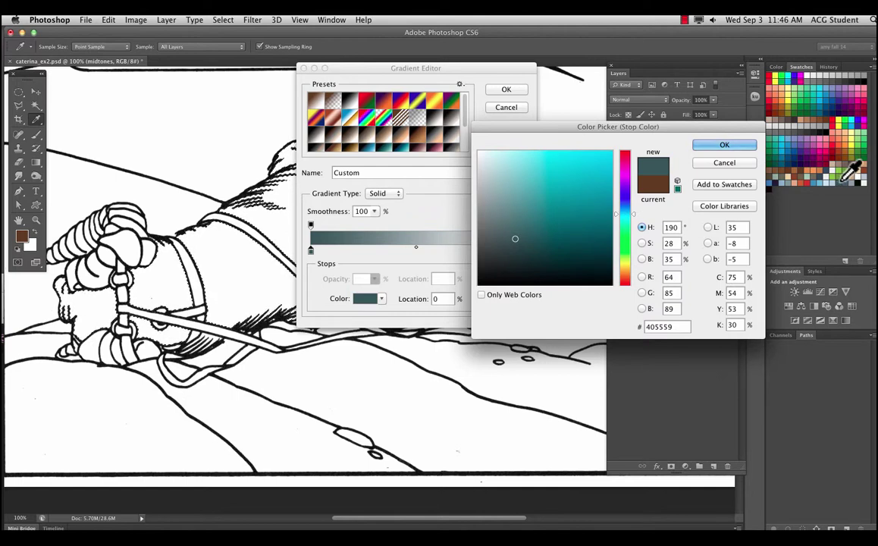
{"action": "left_click", "coordinate": [724, 144]}
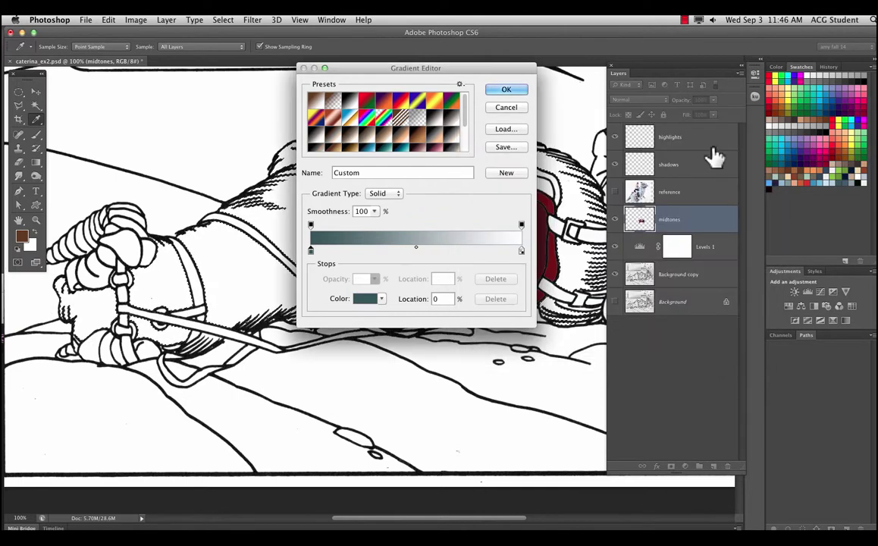
Set the gradient's end color stop at 100% to the pale blue e0ecf3.
{"action": "left_click", "coordinate": [521, 251]}
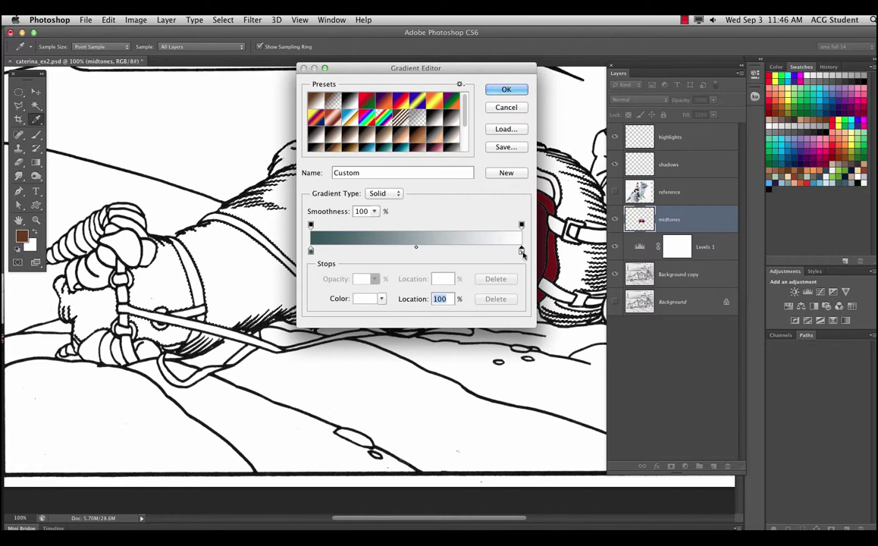
{"action": "left_click", "coordinate": [366, 300]}
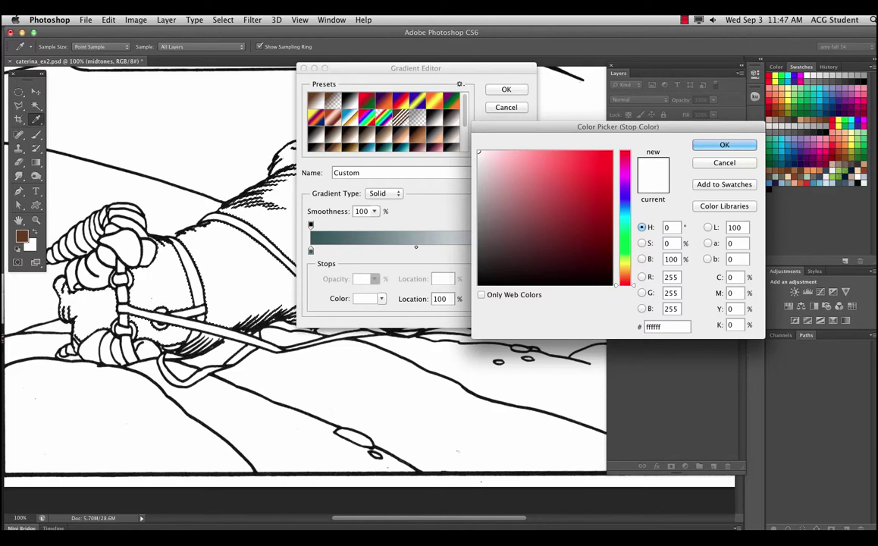
{"action": "left_click", "coordinate": [825, 182]}
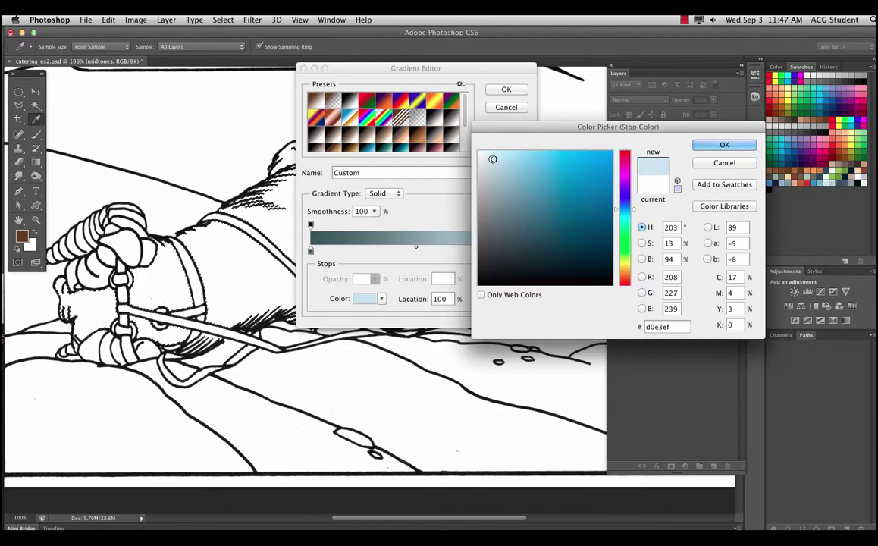
{"action": "left_click", "coordinate": [488, 157]}
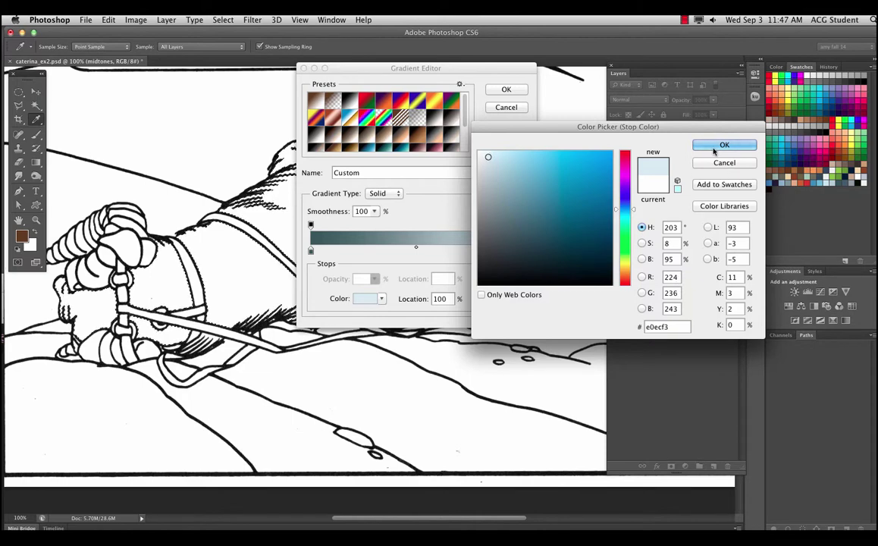
{"action": "left_click", "coordinate": [724, 145]}
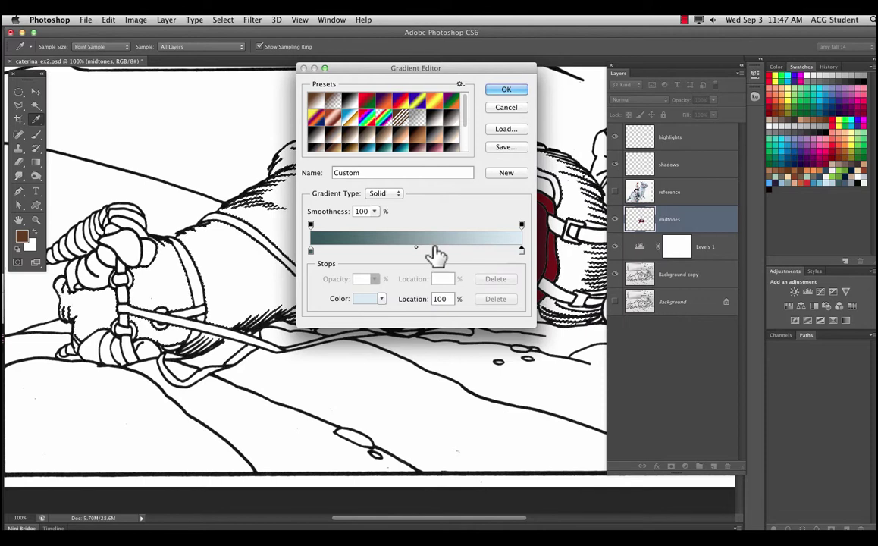
Add a middle color stop at 58% to the gradient and set it to a light blue of about bddaff.
{"action": "left_click", "coordinate": [434, 251]}
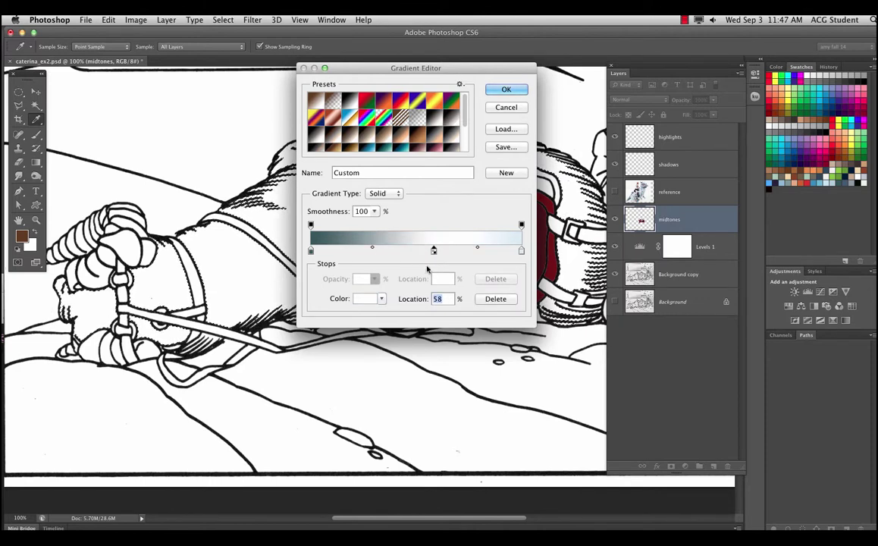
{"action": "left_click", "coordinate": [364, 299]}
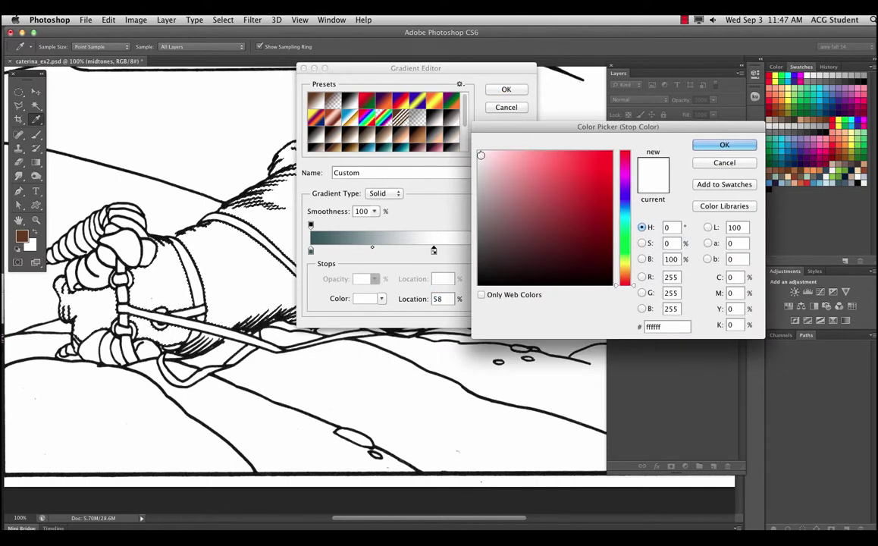
{"action": "left_click_drag", "start_coordinate": [480, 155], "coordinate": [491, 161]}
{"action": "left_click_drag", "start_coordinate": [513, 127], "coordinate": [448, 273]}
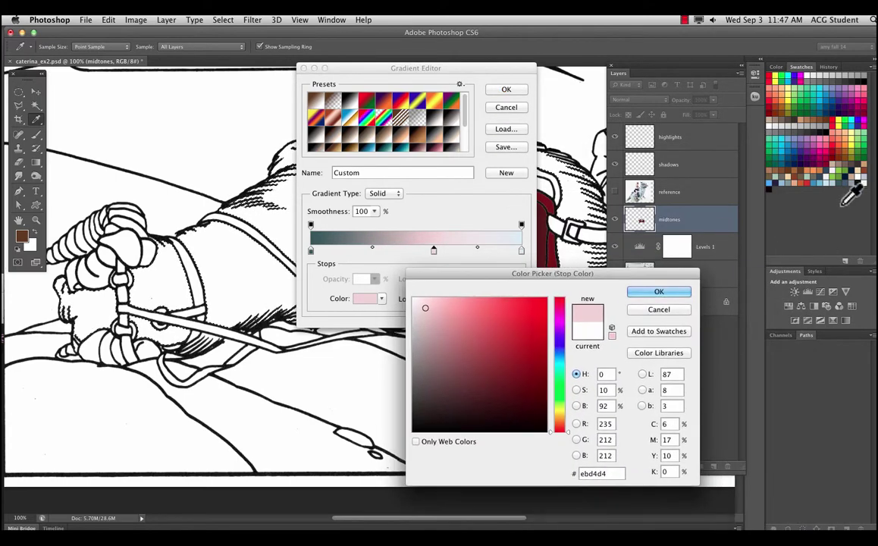
{"action": "left_click", "coordinate": [796, 182]}
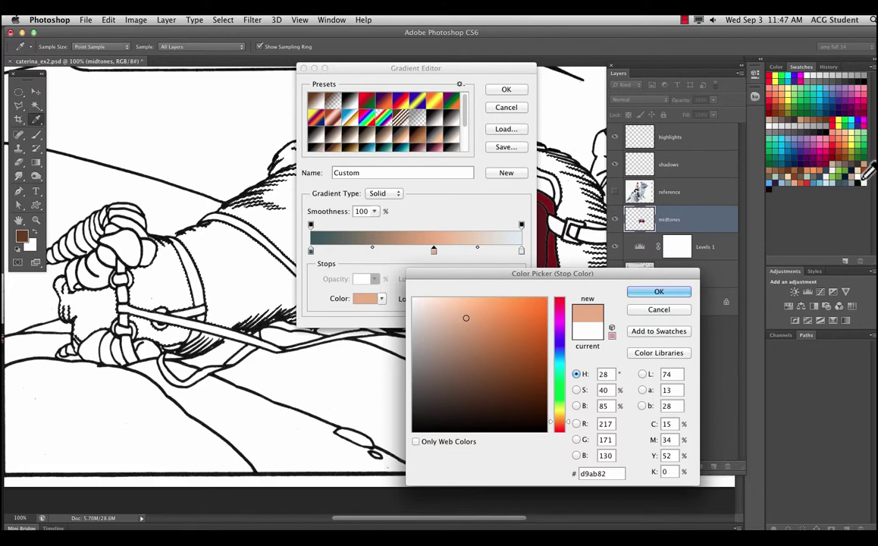
{"action": "left_click", "coordinate": [773, 180]}
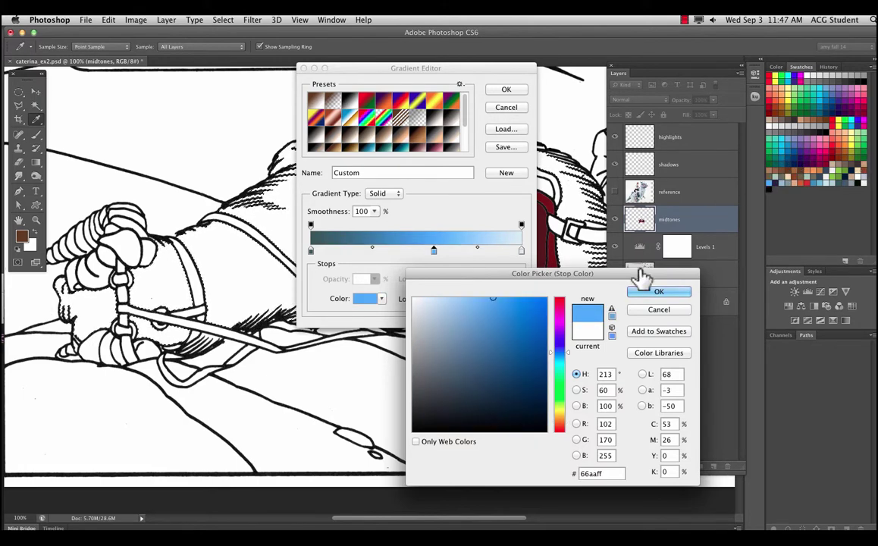
{"action": "left_click_drag", "start_coordinate": [490, 304], "coordinate": [446, 298]}
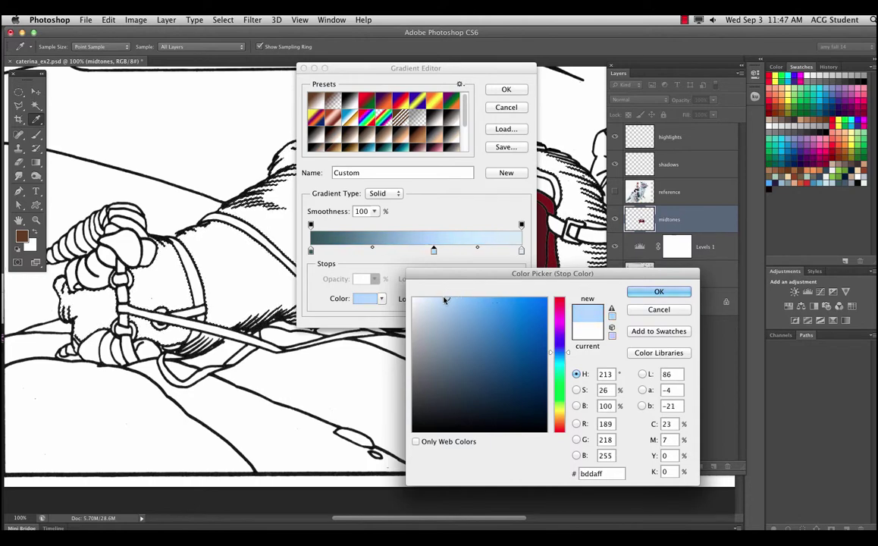
{"action": "left_click", "coordinate": [659, 291]}
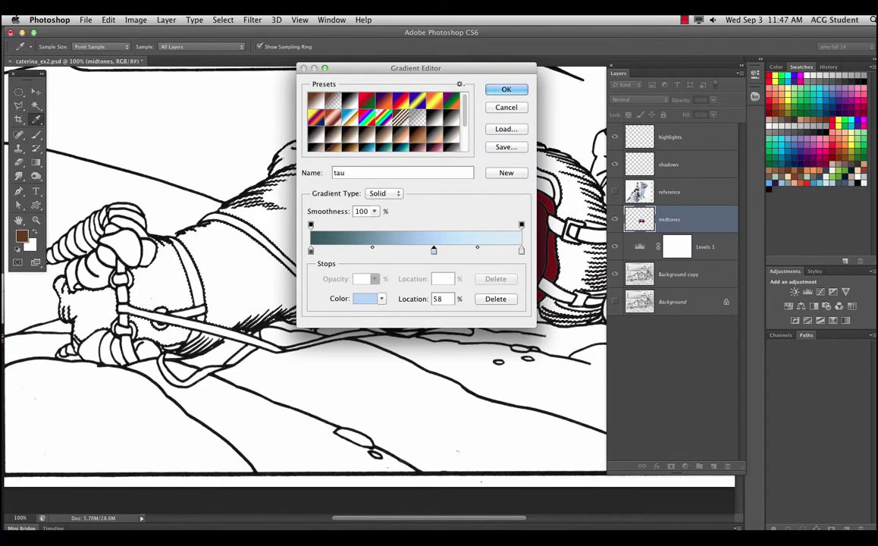
Name the gradient tauntaun, save it as a new preset and apply it to the Gradient tool.
{"action": "type", "text": "ntaun"}
{"action": "left_click", "coordinate": [504, 173]}
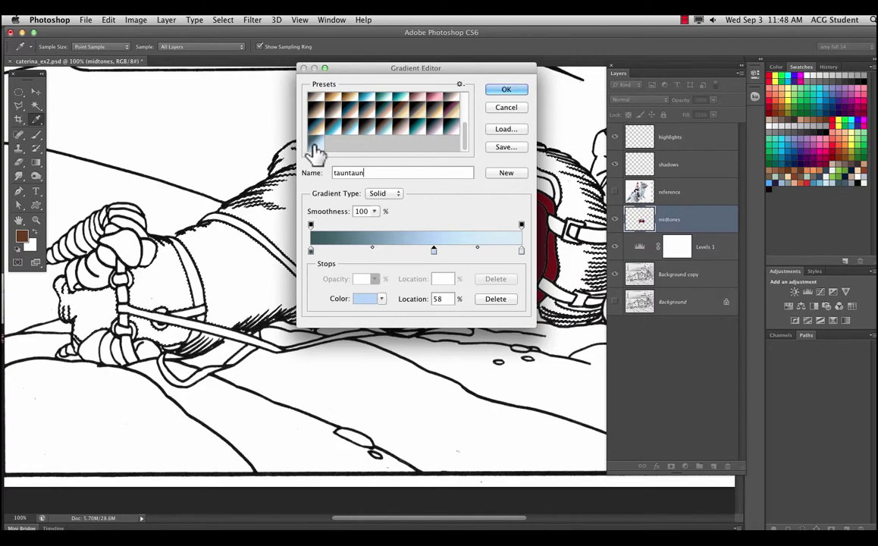
{"action": "left_click", "coordinate": [506, 90]}
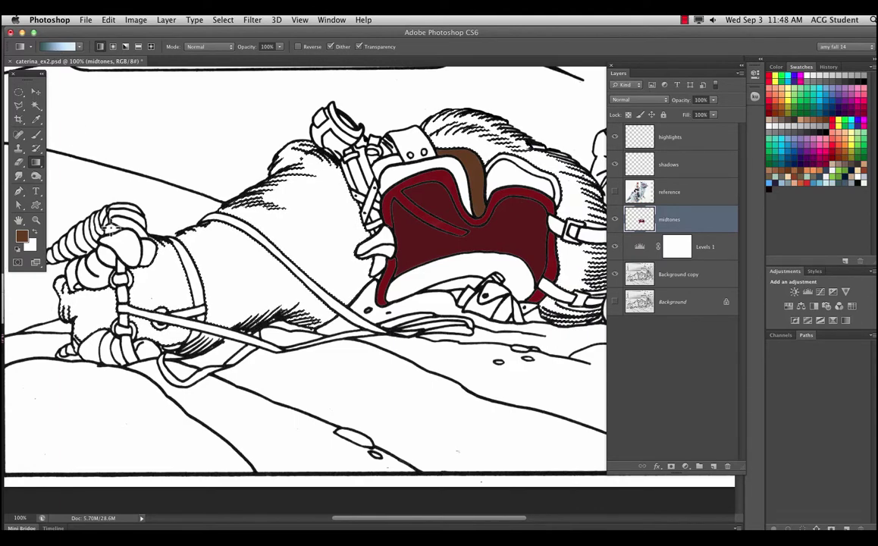
Try the tauntaun gradient lengthwise across the selected fur, from the animal's head to its hindquarters.
{"action": "key", "text": "super+h"}
{"action": "key", "text": "super+plus"}
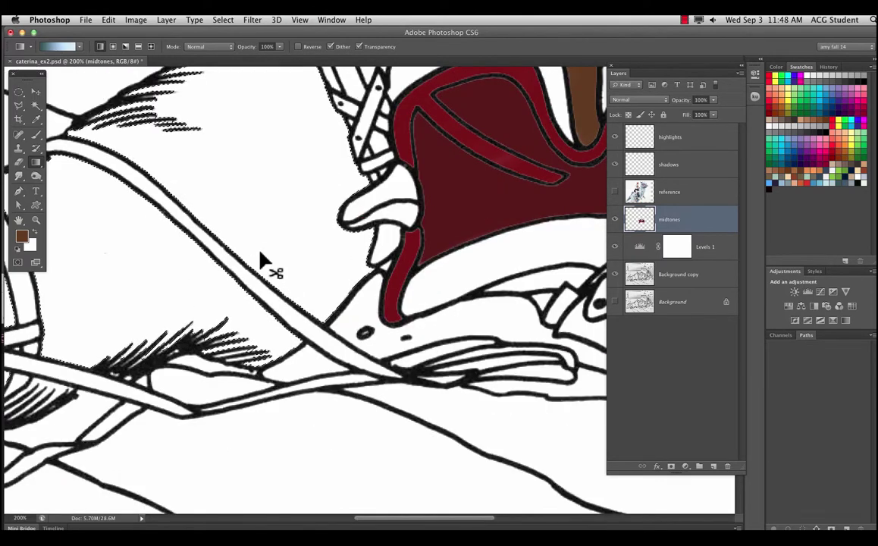
{"action": "key", "text": "super+minus"}
{"action": "key", "text": "super+minus"}
{"action": "key", "text": "super+h"}
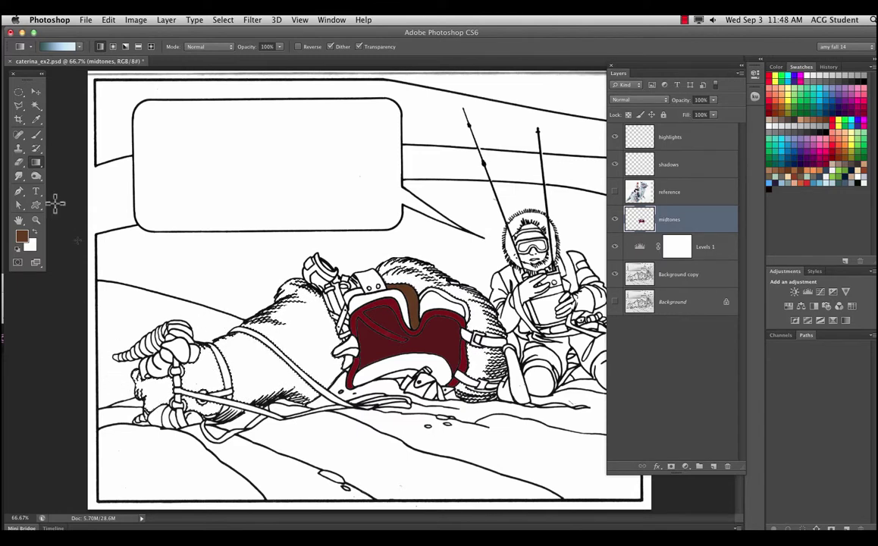
{"action": "left_click_drag", "start_coordinate": [119, 389], "coordinate": [246, 366]}
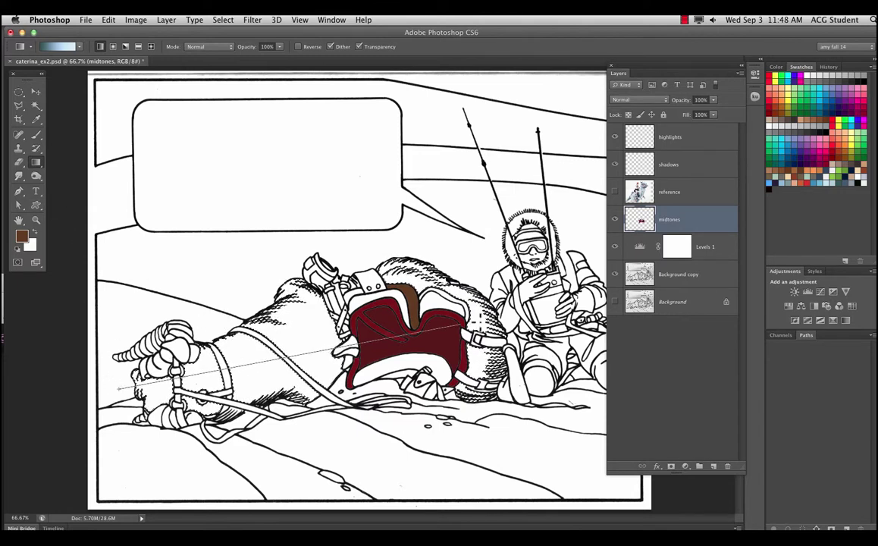
{"action": "left_click_drag", "start_coordinate": [468, 330], "coordinate": [468, 331]}
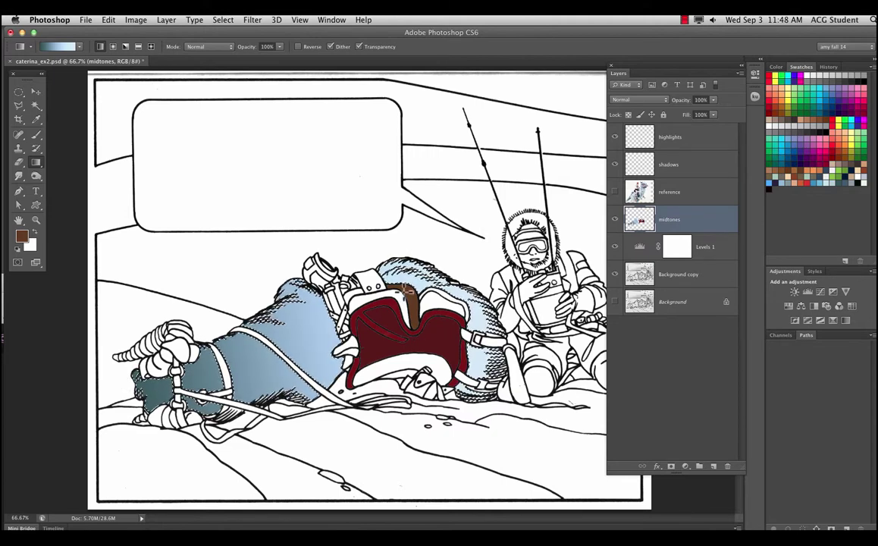
Redraw the fur gradient vertically, ending with dark teal along the underside and pale blue above, and clear the selection.
{"action": "left_click_drag", "start_coordinate": [372, 426], "coordinate": [371, 426]}
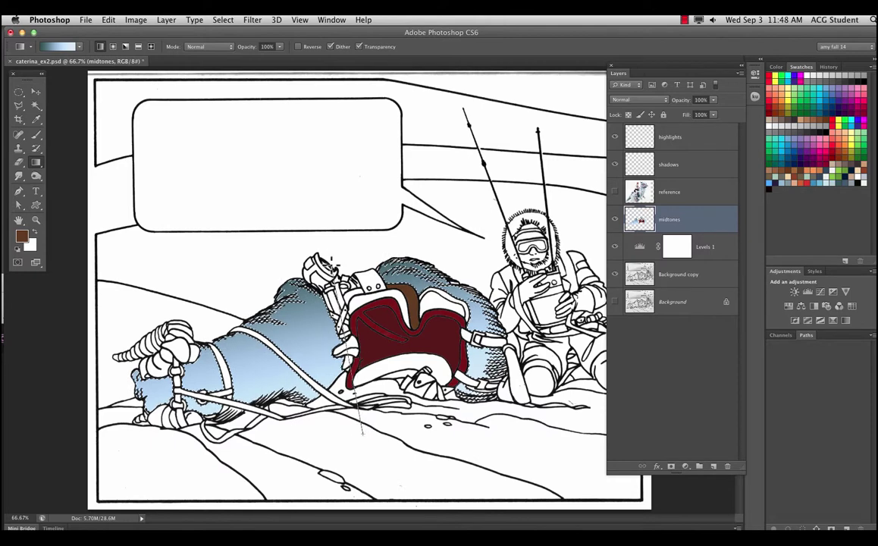
{"action": "left_click_drag", "start_coordinate": [330, 259], "coordinate": [330, 259]}
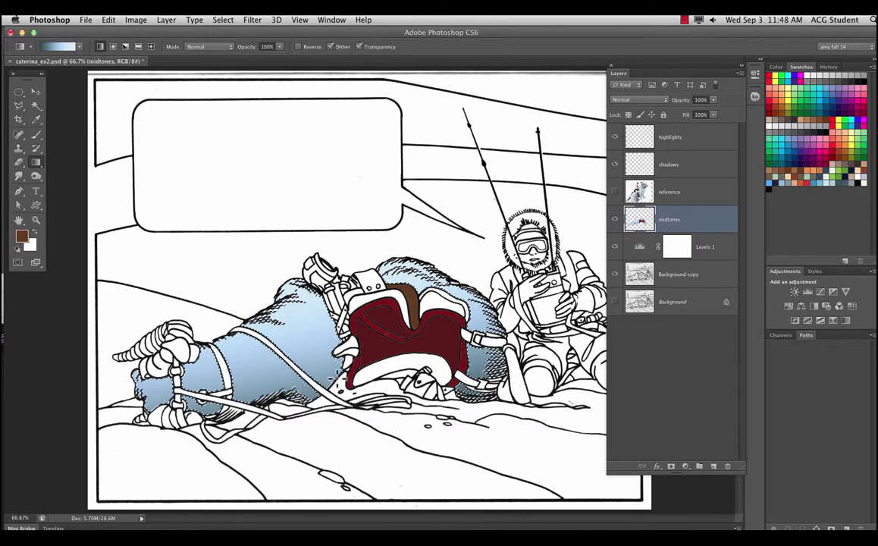
{"action": "key", "text": "super+d"}
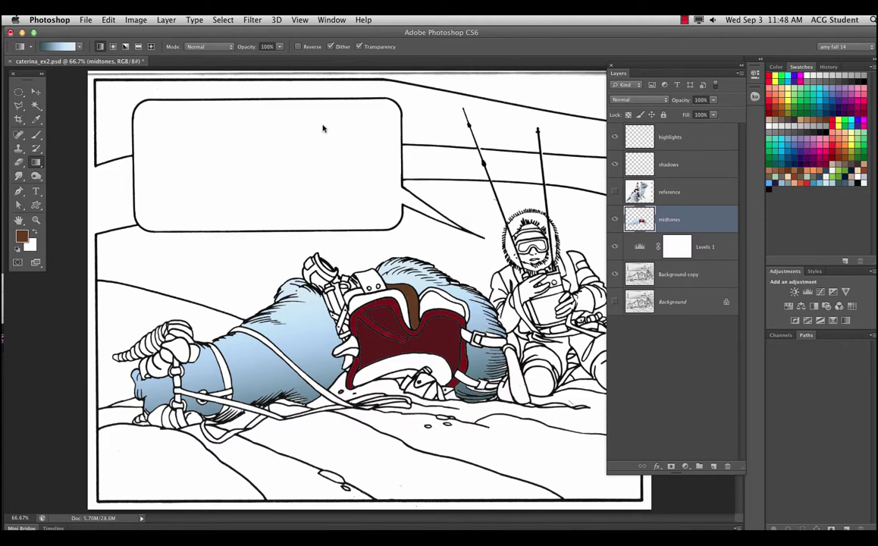
Move the tauntaun gradient's teal stop to 11% and add a darker color stop 233033 at 0%.
{"action": "left_click", "coordinate": [60, 47]}
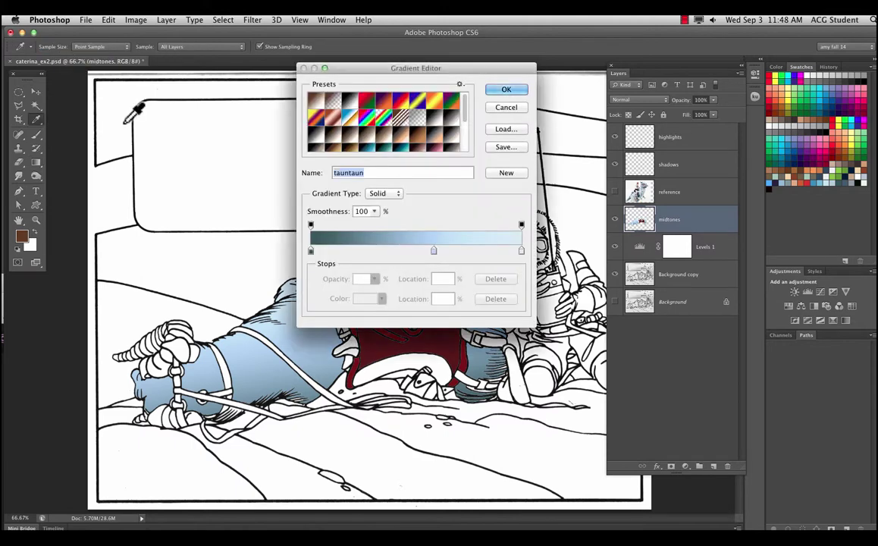
{"action": "scroll", "coordinate": [462, 156], "scroll_direction": "down", "scroll_amount": 5}
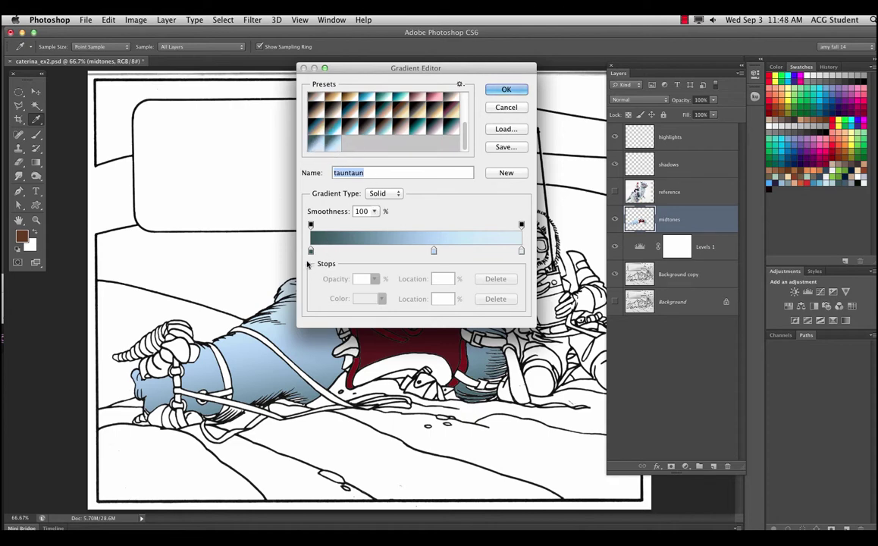
{"action": "left_click_drag", "start_coordinate": [311, 251], "coordinate": [334, 251]}
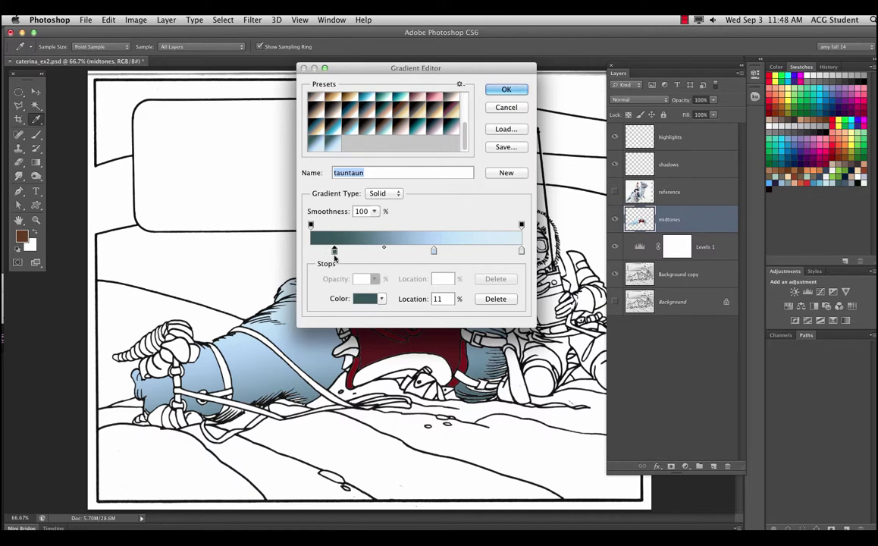
{"action": "left_click", "coordinate": [311, 251]}
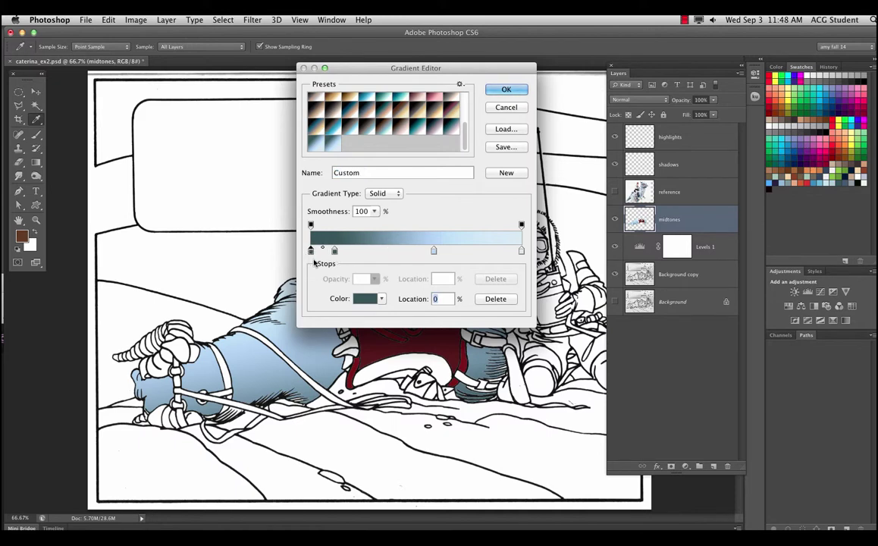
{"action": "left_click", "coordinate": [365, 298]}
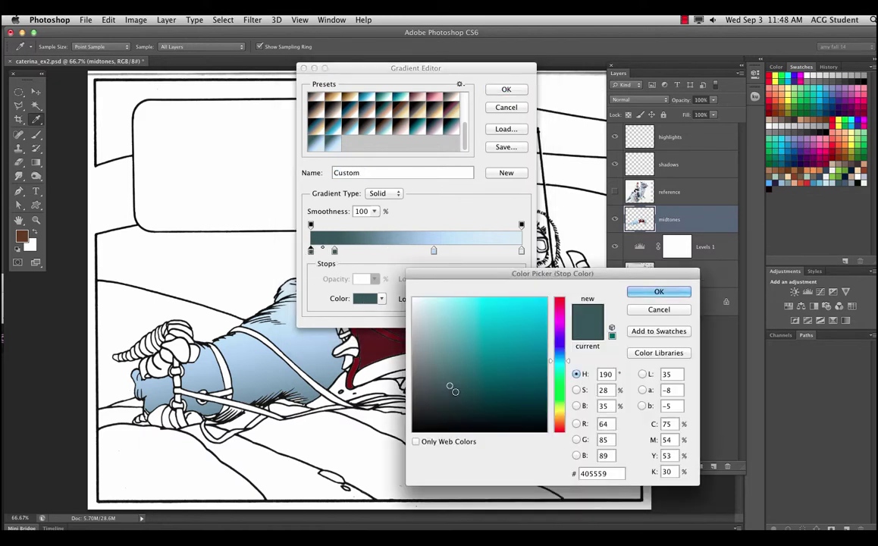
{"action": "mouse_move", "coordinate": [453, 390]}
{"action": "left_mouse_down"}
{"action": "mouse_move", "coordinate": [474, 398]}
{"action": "mouse_move", "coordinate": [451, 413]}
{"action": "mouse_move", "coordinate": [455, 405]}
{"action": "left_mouse_up"}
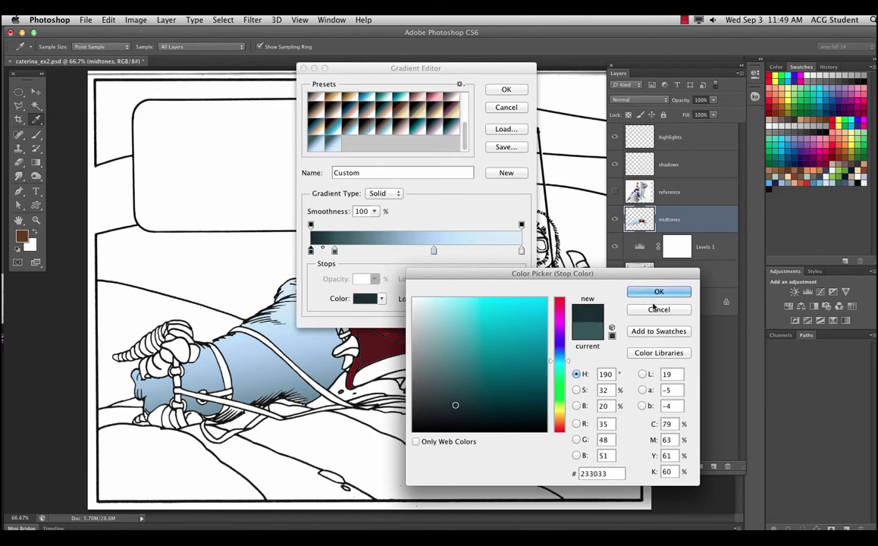
{"action": "left_click", "coordinate": [657, 292]}
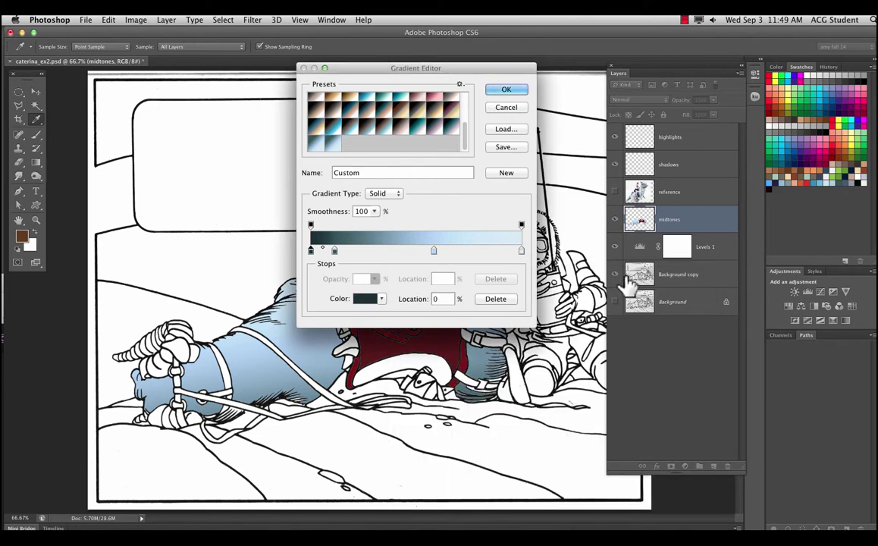
Move the teal color stop to 22%, add a 54% opacity stop at 21%, and accept the edited gradient.
{"action": "left_click_drag", "start_coordinate": [338, 252], "coordinate": [386, 286]}
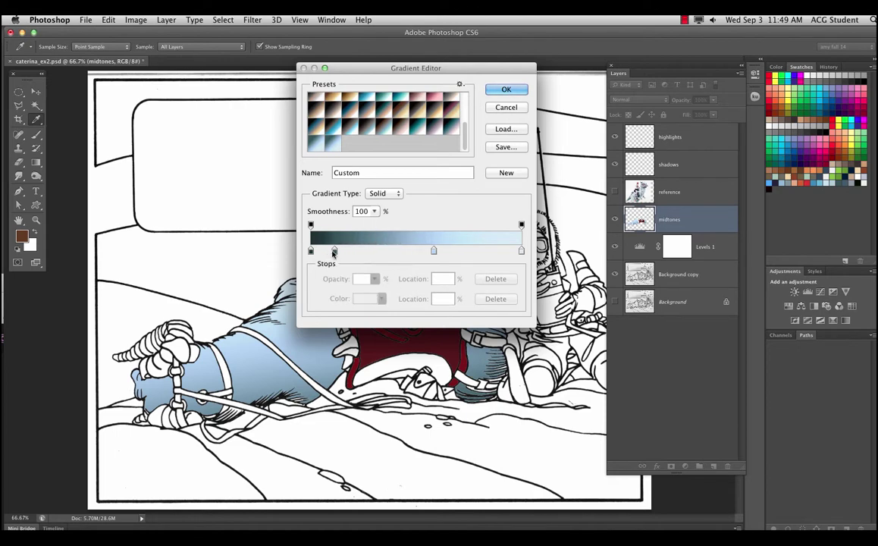
{"action": "left_click_drag", "start_coordinate": [333, 252], "coordinate": [355, 251]}
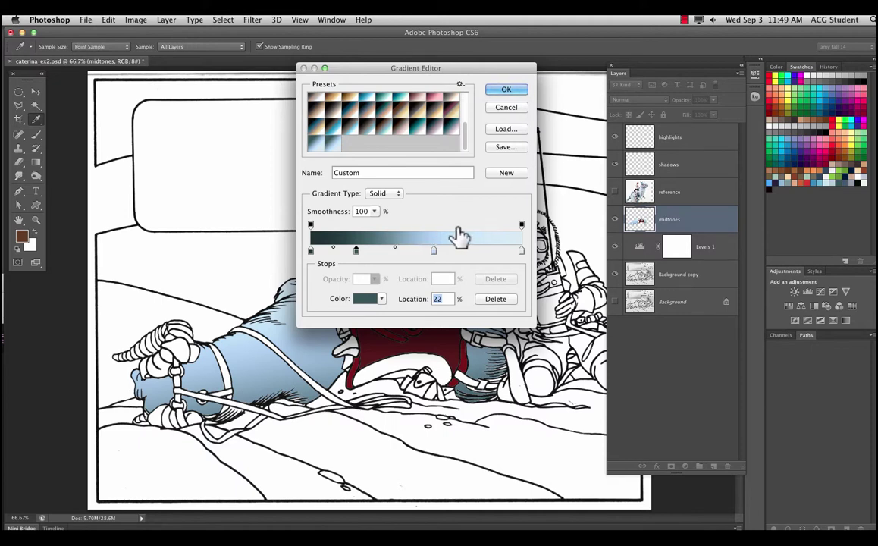
{"action": "left_click", "coordinate": [353, 227]}
{"action": "left_click", "coordinate": [354, 225]}
{"action": "left_click", "coordinate": [374, 279]}
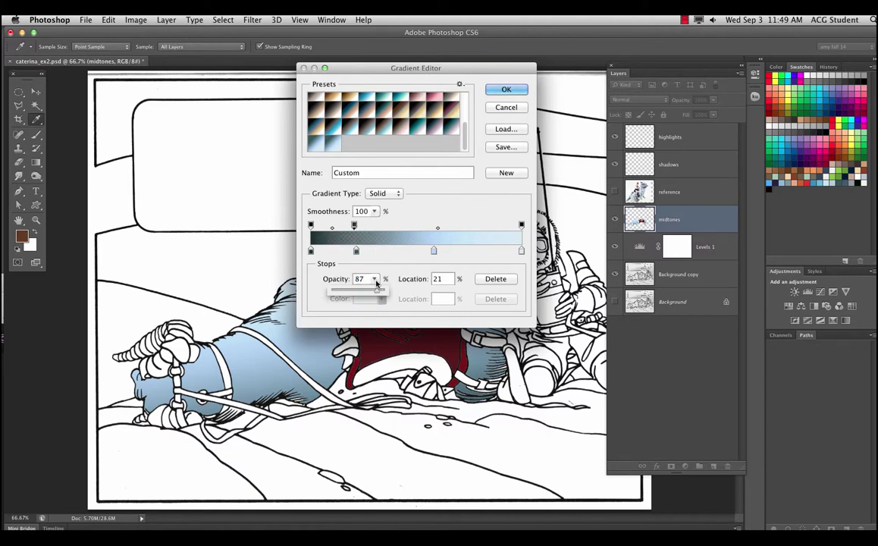
{"action": "left_click_drag", "start_coordinate": [355, 293], "coordinate": [359, 295]}
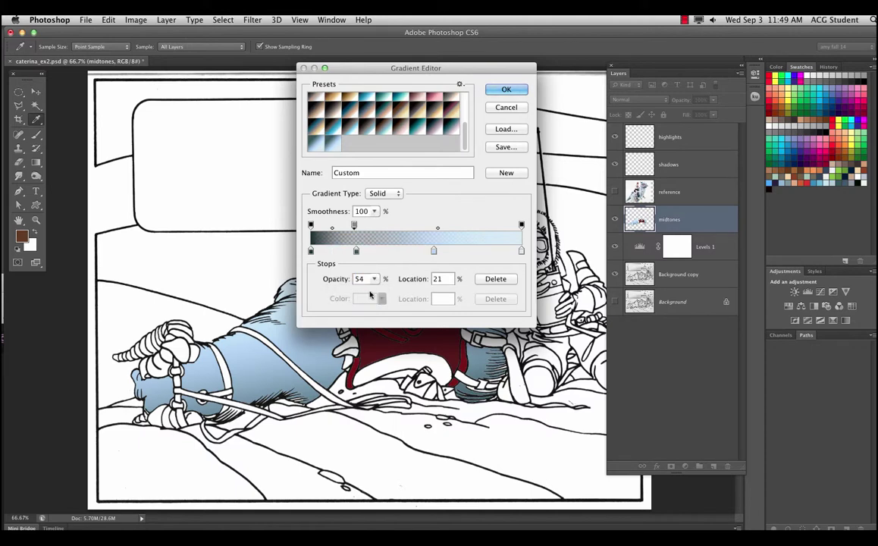
{"action": "left_click", "coordinate": [508, 88]}
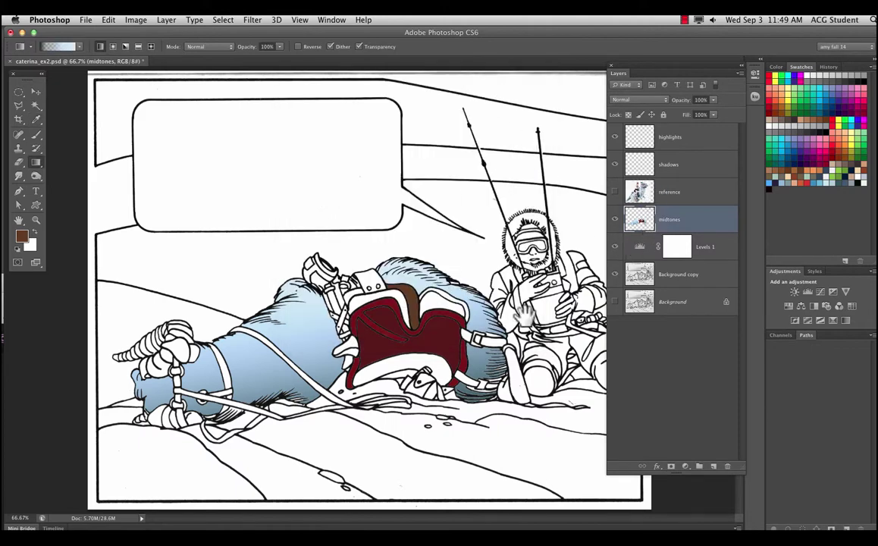
Select the speech bubble's interior with the Magic Wand, fill it with the edited gradient from left to right, and deselect.
{"action": "left_click", "coordinate": [36, 105]}
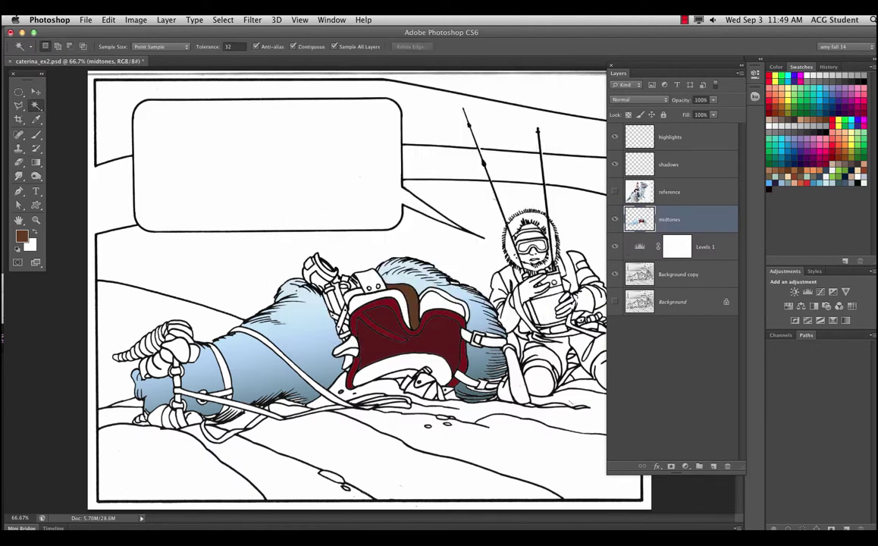
{"action": "left_click", "coordinate": [247, 182]}
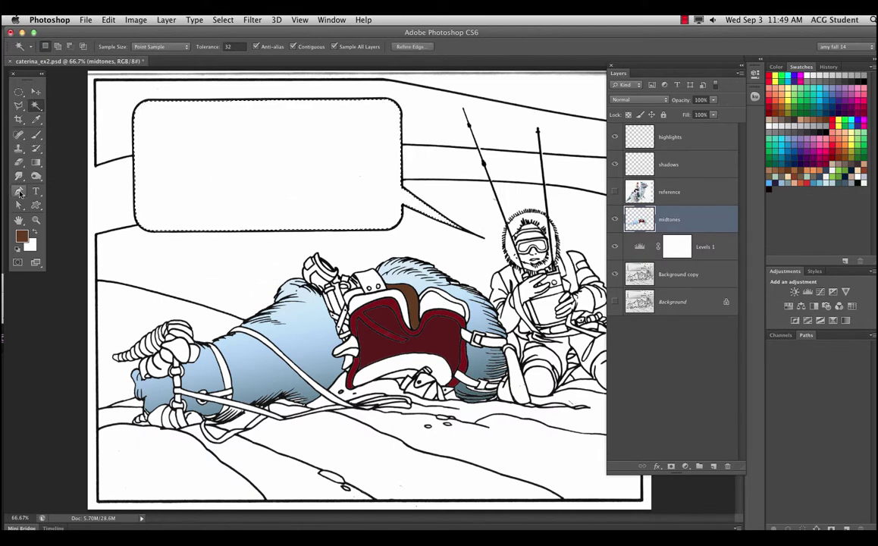
{"action": "left_click", "coordinate": [36, 162]}
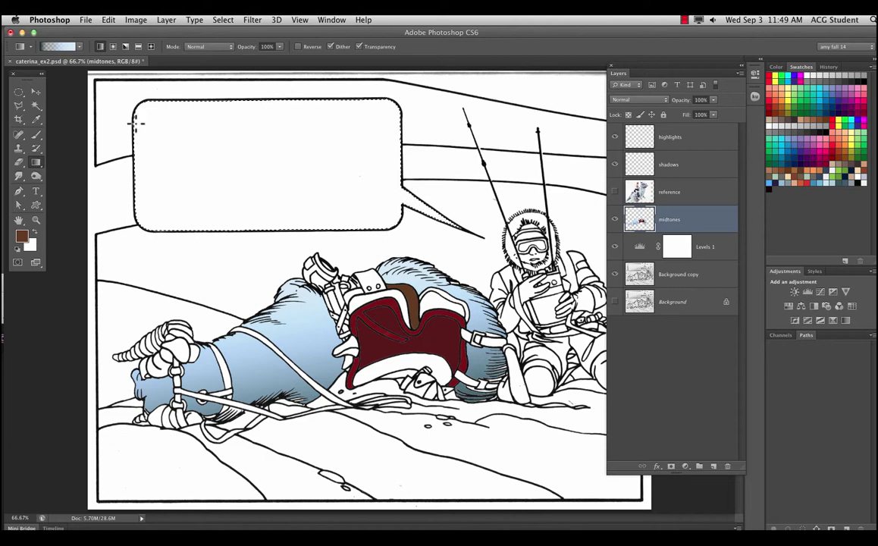
{"action": "left_click_drag", "start_coordinate": [121, 140], "coordinate": [449, 192]}
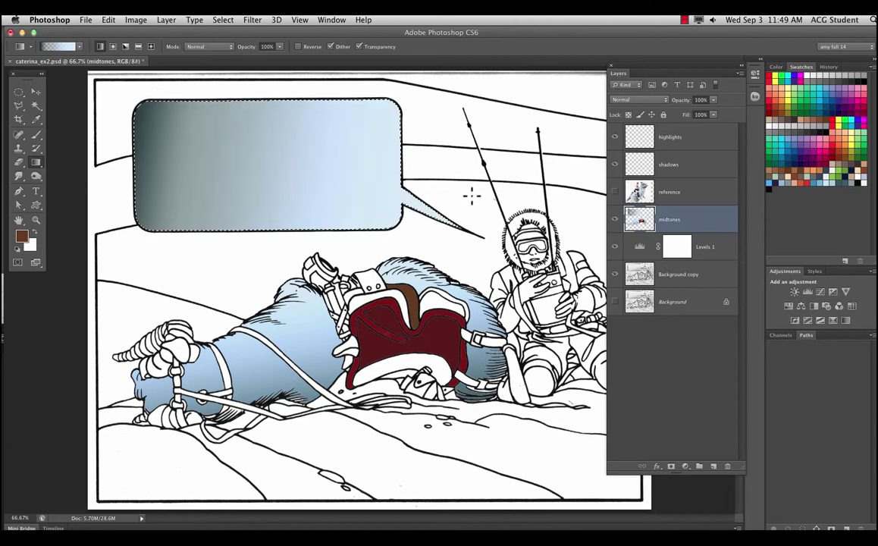
{"action": "key", "text": "super+d"}
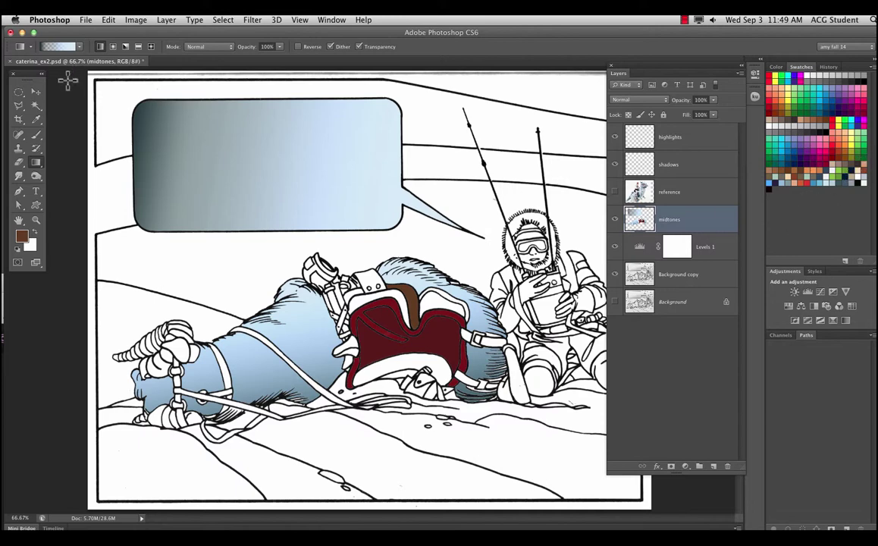
Add the edited gradient to the presets under the name tauntaun2 and accept the gradient editor.
{"action": "left_click", "coordinate": [65, 47]}
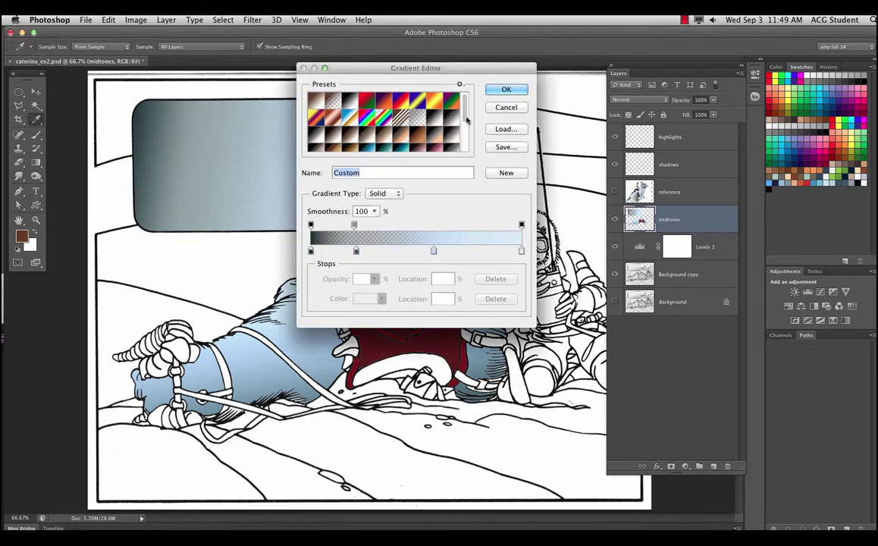
{"action": "scroll", "coordinate": [455, 121], "scroll_direction": "down", "scroll_amount": 5}
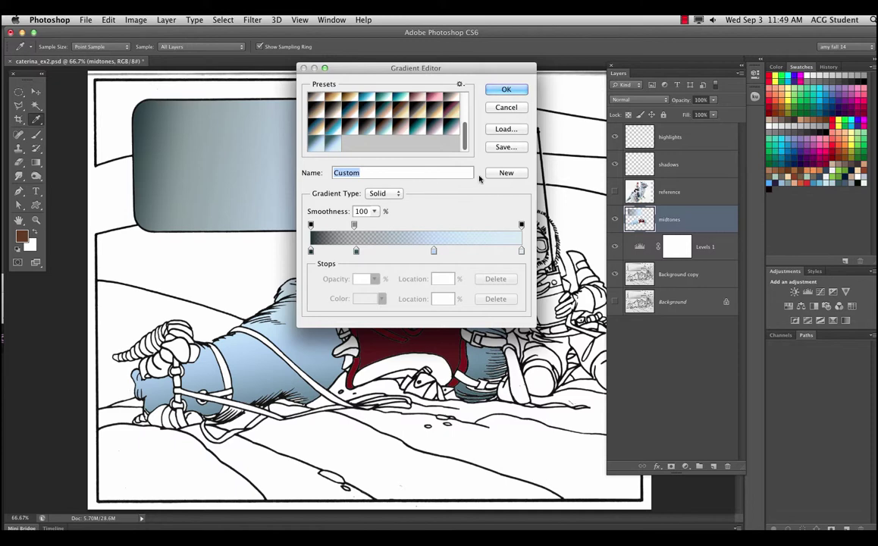
{"action": "type", "text": "tauntaun2"}
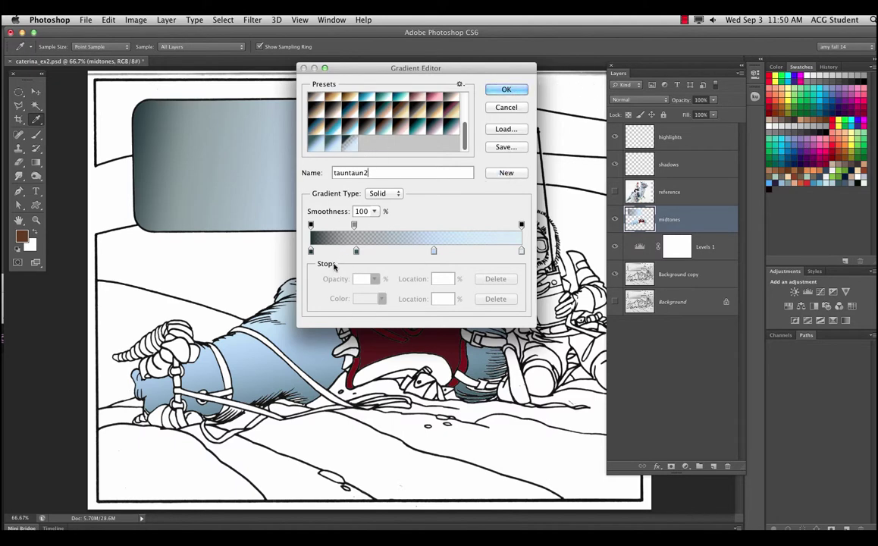
{"action": "left_click", "coordinate": [501, 148]}
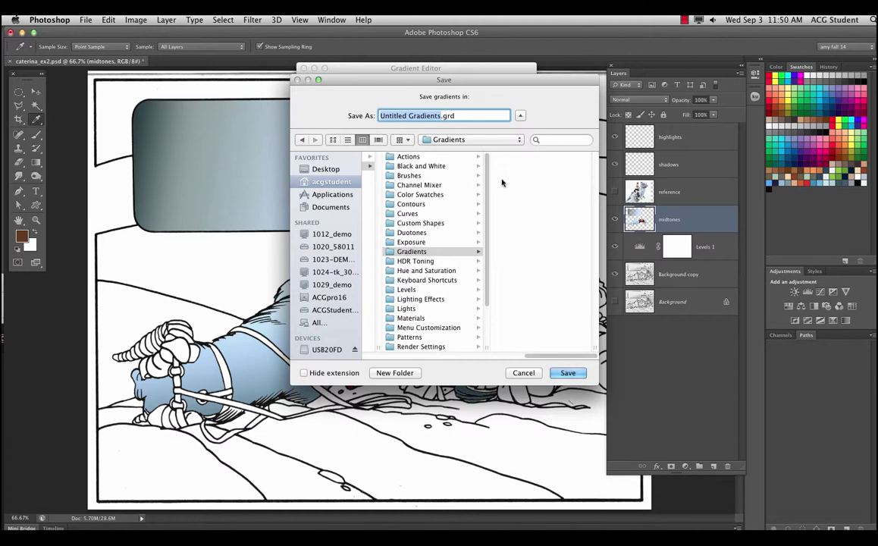
{"action": "left_click", "coordinate": [534, 372]}
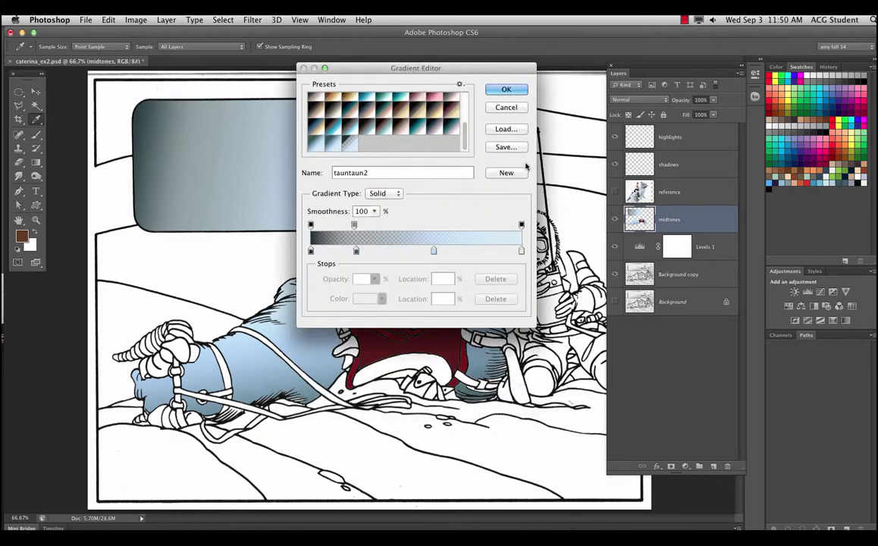
{"action": "left_click", "coordinate": [507, 90]}
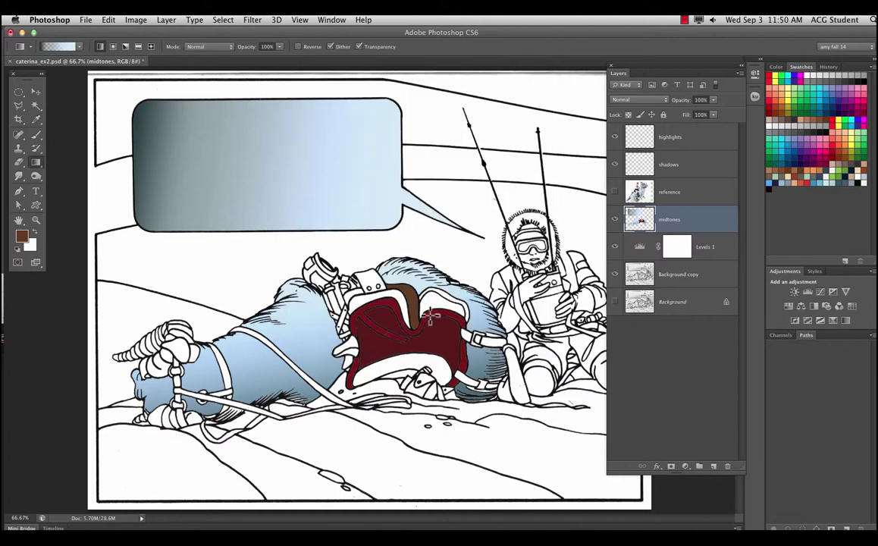
{"action": "left_click", "coordinate": [18, 106]}
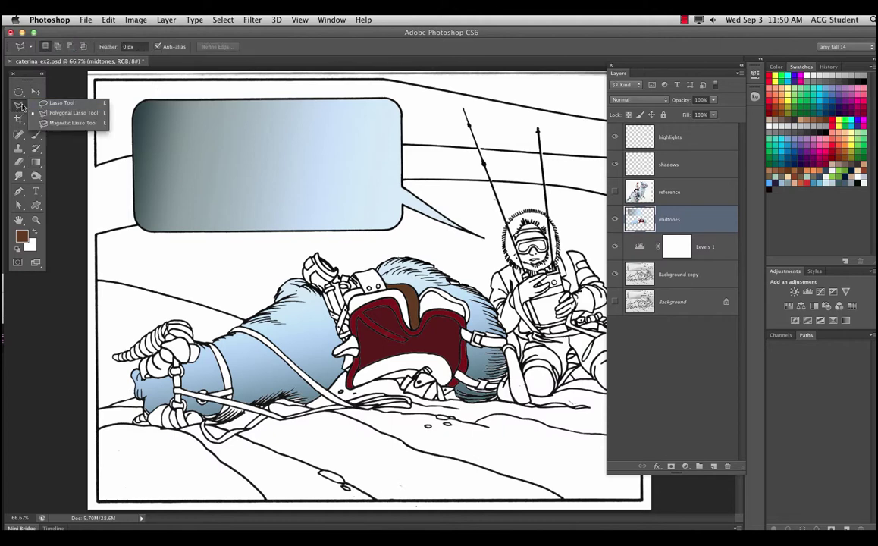
{"action": "left_click", "coordinate": [35, 107]}
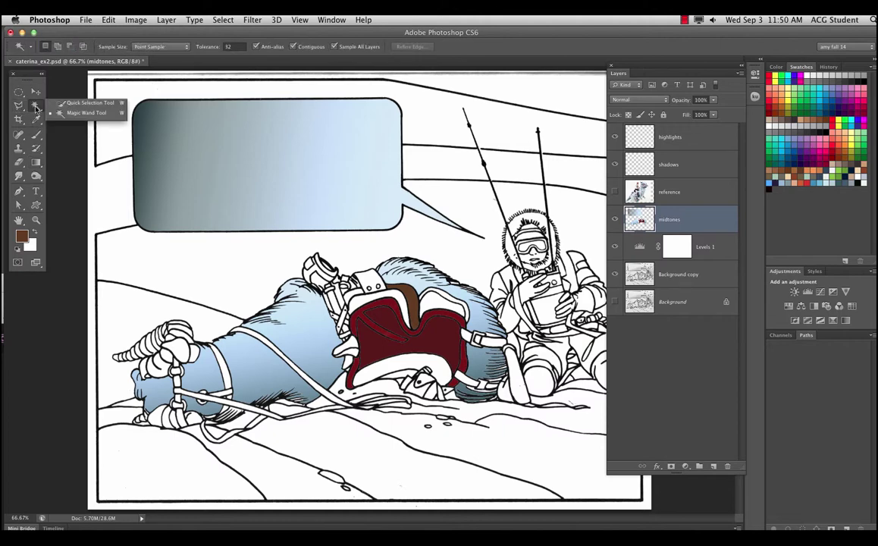
{"action": "left_click", "coordinate": [86, 104]}
{"action": "left_click", "coordinate": [19, 109]}
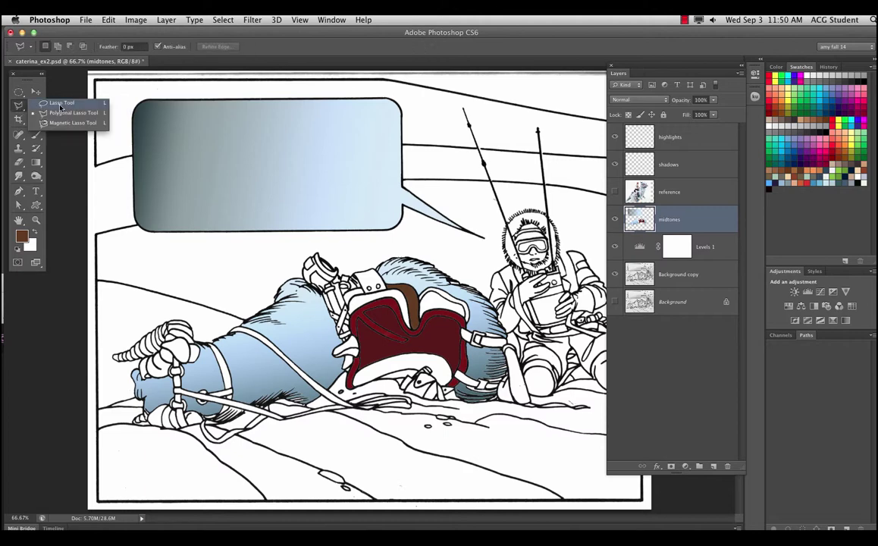
{"action": "left_click", "coordinate": [61, 103]}
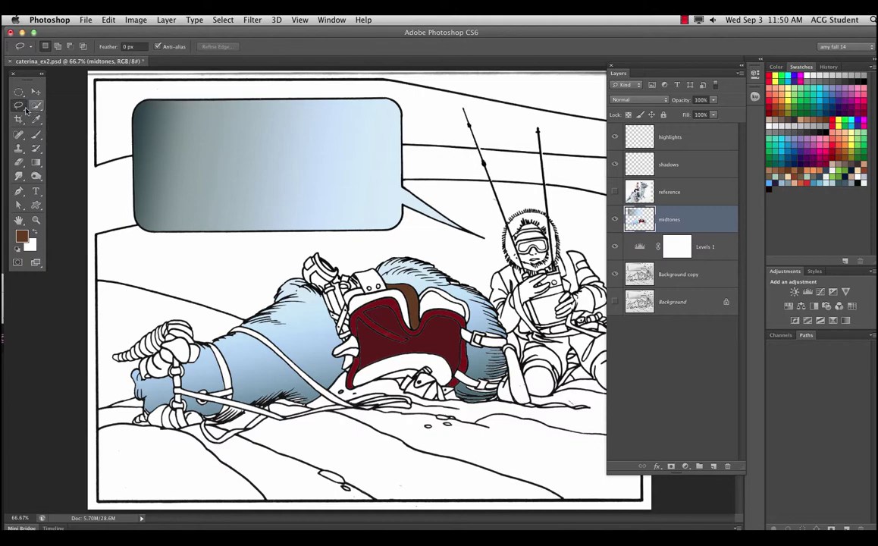
Trace the white riveted flap above the saddle with the Magnetic Lasso and try to edit its feather value.
{"action": "left_click", "coordinate": [19, 108]}
{"action": "left_click", "coordinate": [73, 122]}
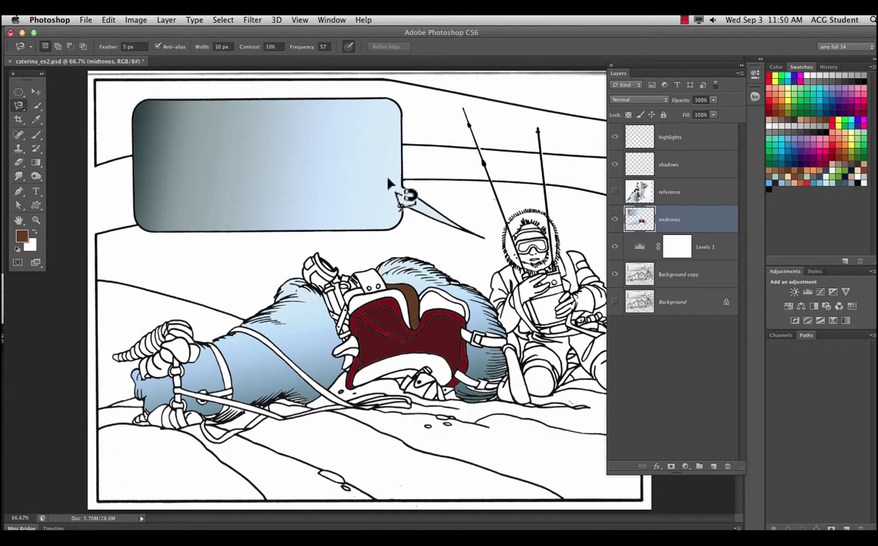
{"action": "key", "text": "super+equal"}
{"action": "key", "text": "super+equal"}
{"action": "key", "text": "super+equal"}
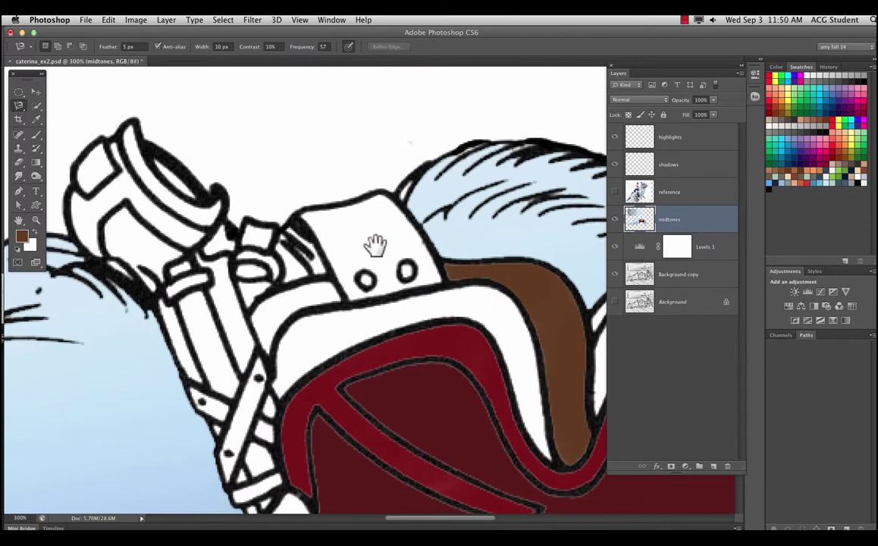
{"action": "left_click_drag", "start_coordinate": [375, 245], "coordinate": [431, 235]}
{"action": "left_click", "coordinate": [232, 185]}
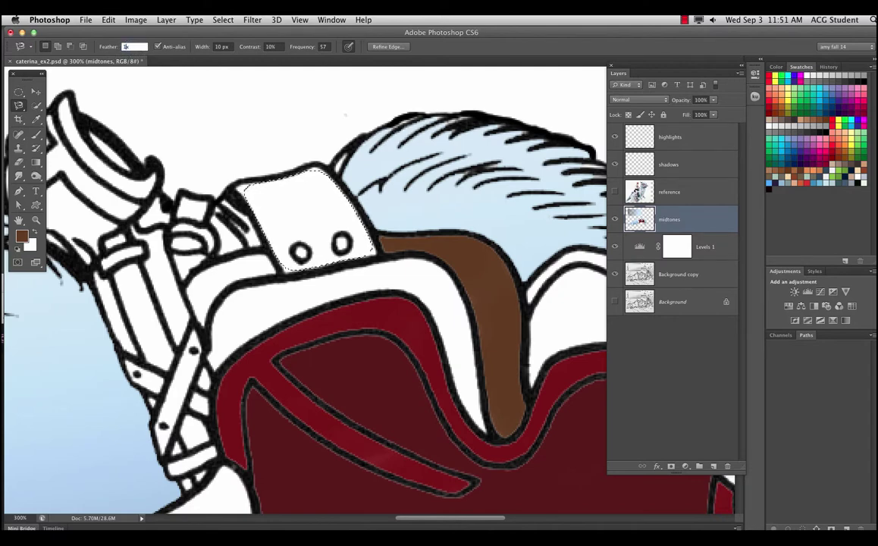
{"action": "key", "text": "Return"}
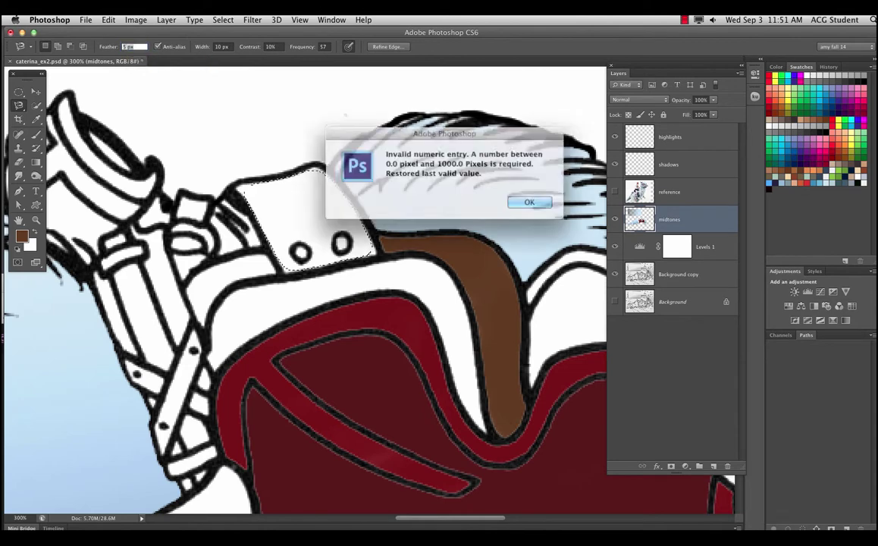
{"action": "left_click", "coordinate": [528, 200]}
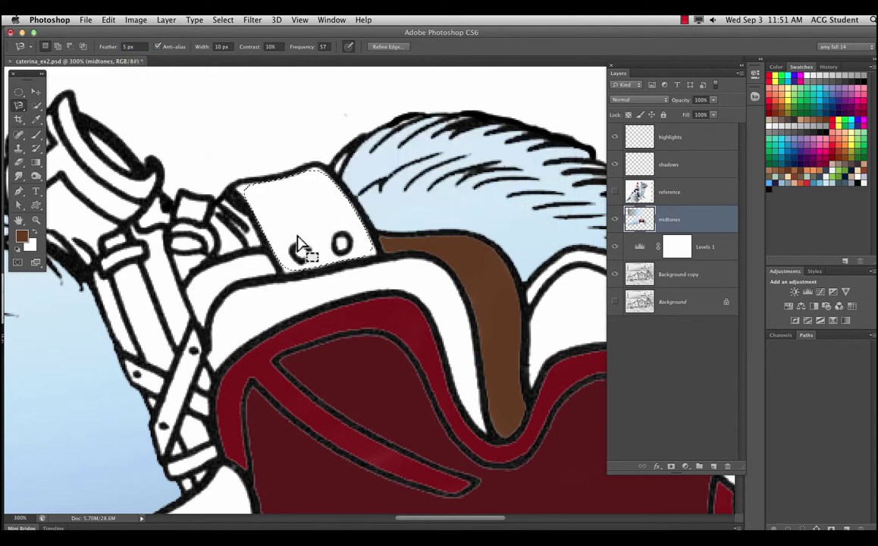
Switch to the Polygonal Lasso and clear the selection around the riveted flap.
{"action": "left_click", "coordinate": [23, 108]}
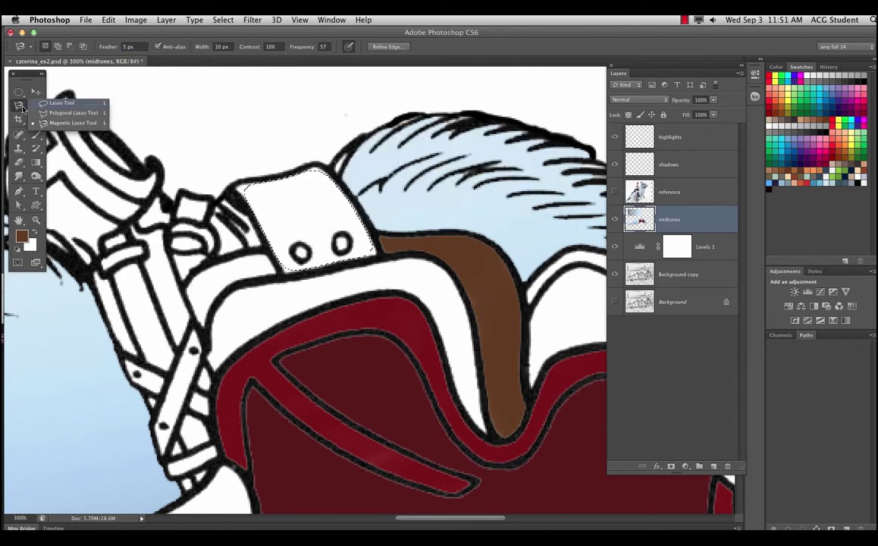
{"action": "left_click", "coordinate": [69, 107]}
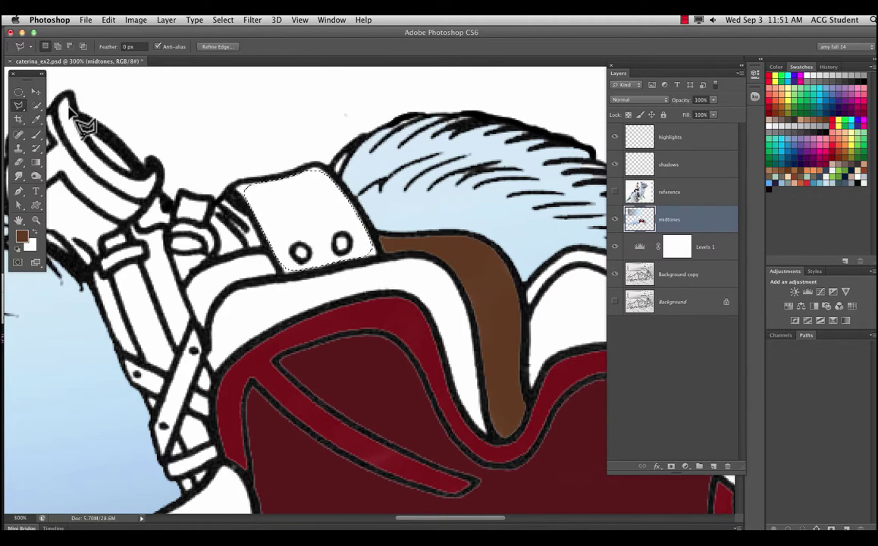
{"action": "key", "text": "super+d"}
{"action": "left_click_drag", "start_coordinate": [377, 337], "coordinate": [455, 280]}
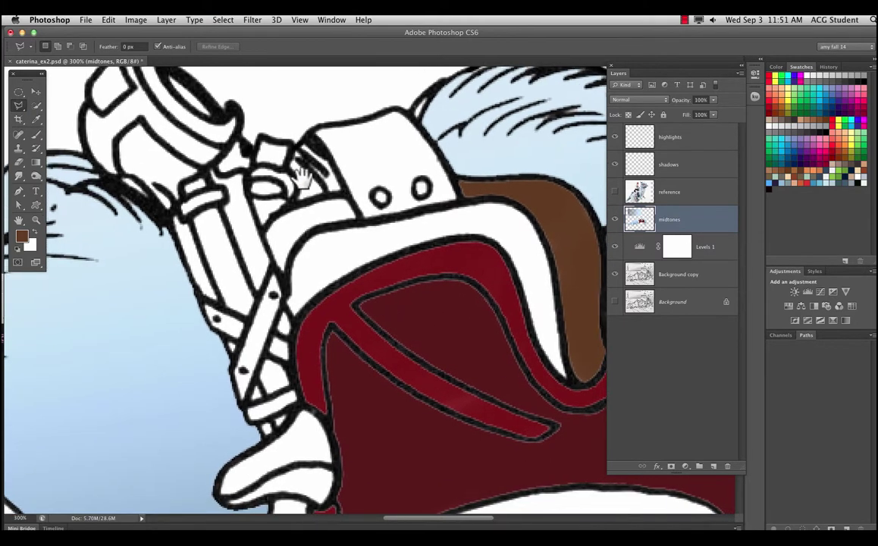
{"action": "mouse_move", "coordinate": [357, 197]}
{"action": "left_mouse_down"}
{"action": "mouse_move", "coordinate": [368, 274]}
{"action": "mouse_move", "coordinate": [249, 229]}
{"action": "mouse_move", "coordinate": [188, 177]}
{"action": "mouse_move", "coordinate": [220, 147]}
{"action": "left_mouse_up"}
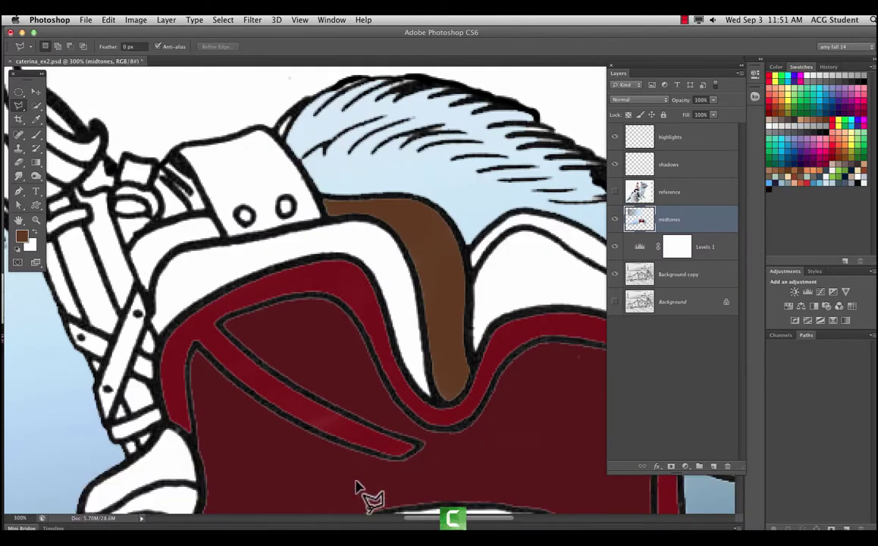
Switch to Camtasia, close its export notice, and return to Photoshop.
{"action": "left_click", "coordinate": [454, 525]}
{"action": "left_click", "coordinate": [570, 511]}
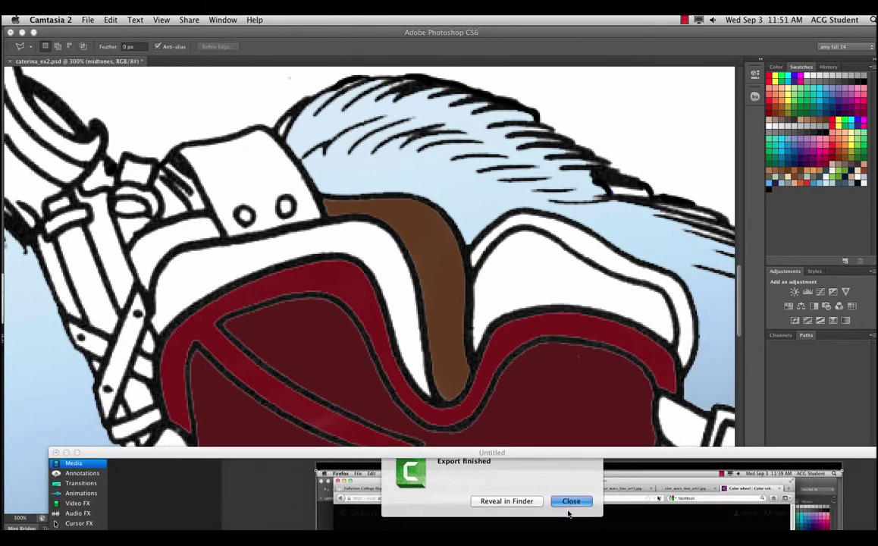
{"action": "double_click", "coordinate": [426, 460]}
Outline the white riveted flap with straight Polygonal Lasso segments, close the selection, and deselect it.
{"action": "left_click", "coordinate": [182, 151]}
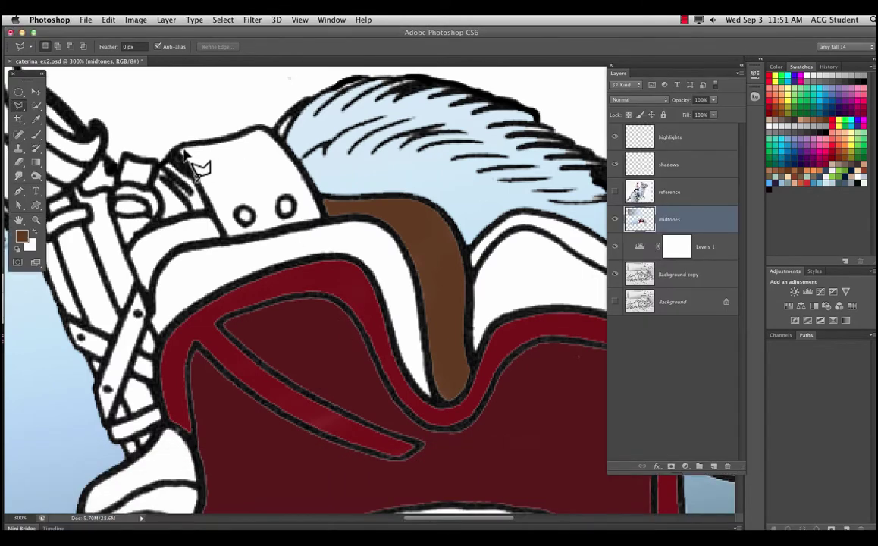
{"action": "left_click", "coordinate": [256, 128]}
{"action": "double_click", "coordinate": [199, 167]}
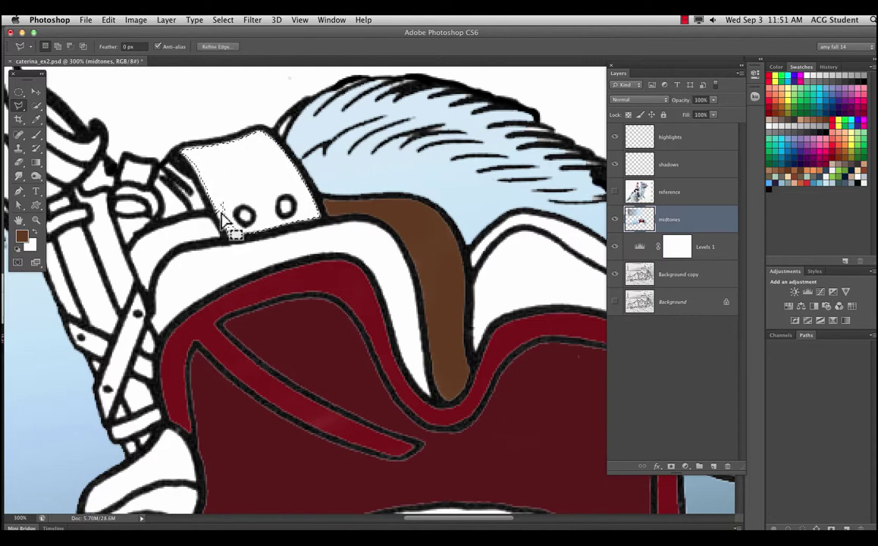
{"action": "key", "text": "super+d"}
Draw a loose, crisscrossing Polygonal Lasso outline over the saddle, speech bubble and ground, close it, and deselect.
{"action": "left_click", "coordinate": [244, 170]}
{"action": "left_click", "coordinate": [211, 108]}
{"action": "left_click", "coordinate": [250, 184]}
{"action": "left_click", "coordinate": [470, 168]}
{"action": "left_click", "coordinate": [413, 333]}
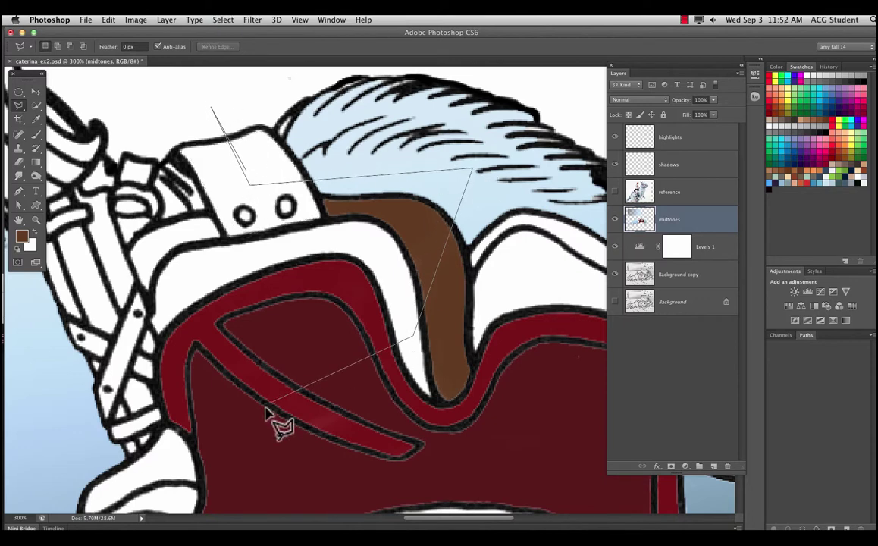
{"action": "left_click", "coordinate": [273, 409]}
{"action": "left_click", "coordinate": [79, 101]}
{"action": "left_click", "coordinate": [326, 123]}
{"action": "left_click", "coordinate": [310, 259]}
{"action": "left_click", "coordinate": [545, 185]}
{"action": "left_click", "coordinate": [564, 115]}
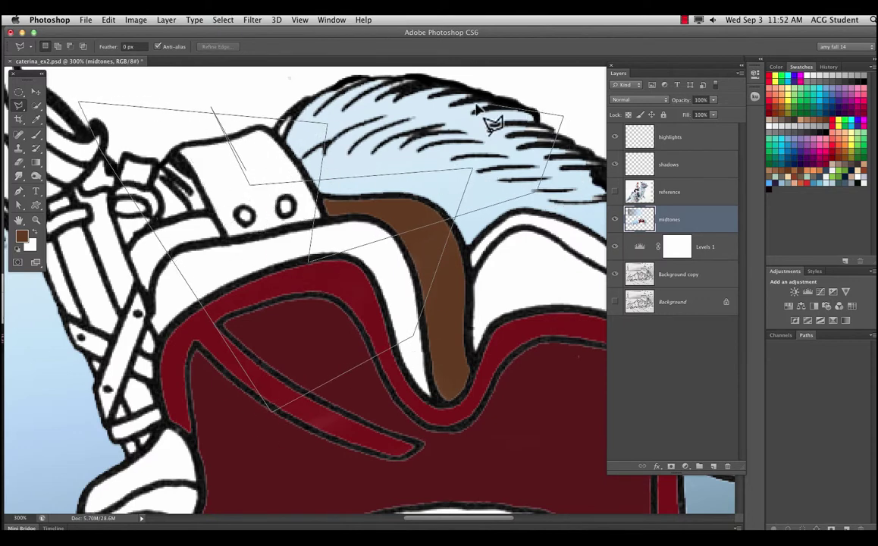
{"action": "left_click", "coordinate": [346, 103]}
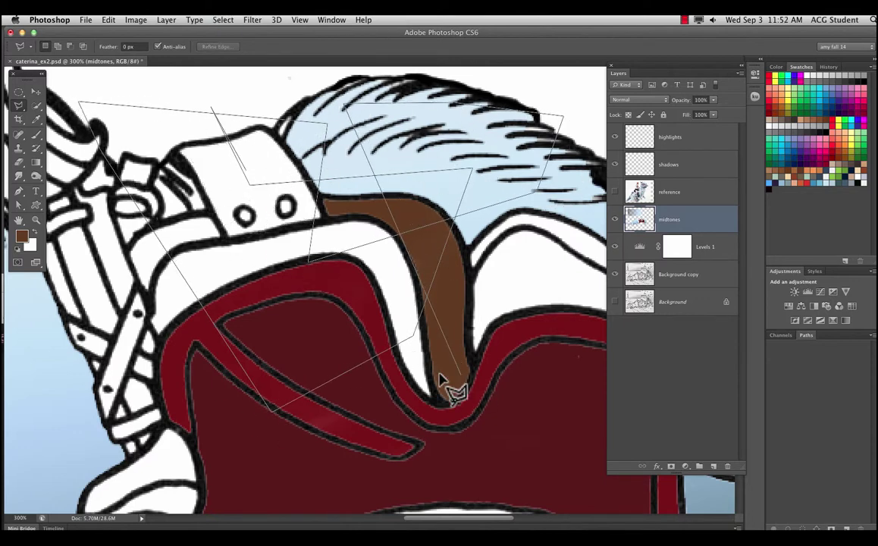
{"action": "left_click", "coordinate": [308, 353], "text": "alt+super"}
{"action": "left_click", "coordinate": [329, 325], "text": "alt+super"}
{"action": "left_click", "coordinate": [263, 309], "text": "alt+super"}
{"action": "left_click", "coordinate": [111, 70]}
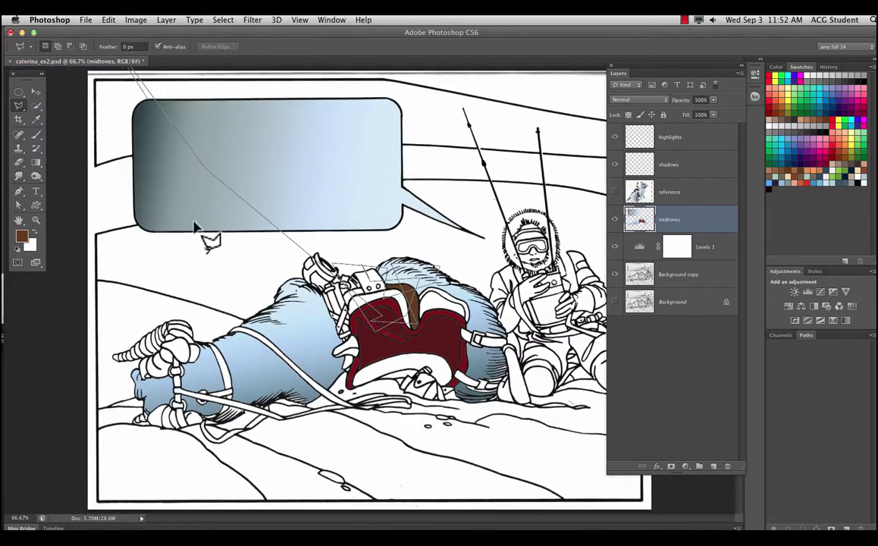
{"action": "left_click", "coordinate": [178, 345]}
{"action": "left_click", "coordinate": [497, 447]}
{"action": "left_click", "coordinate": [604, 79]}
{"action": "left_click", "coordinate": [288, 157]}
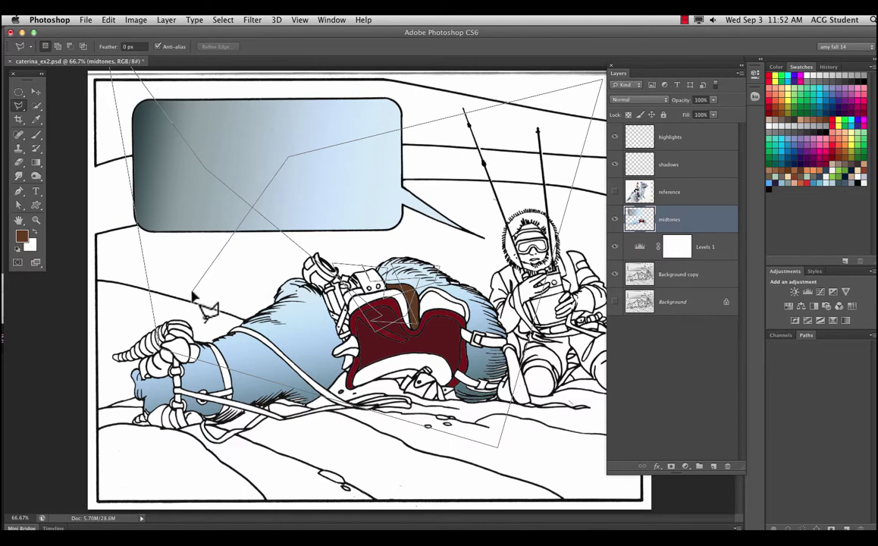
{"action": "key", "text": "Return"}
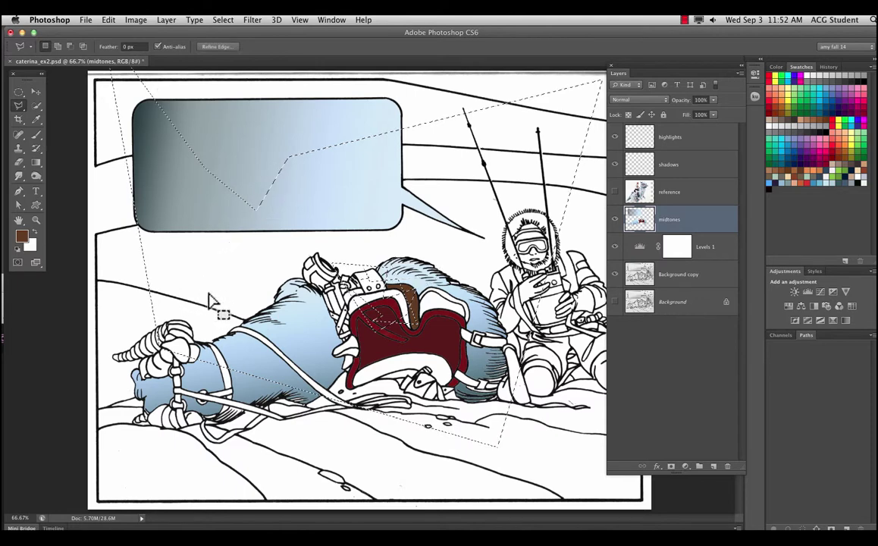
{"action": "key", "text": "super+d"}
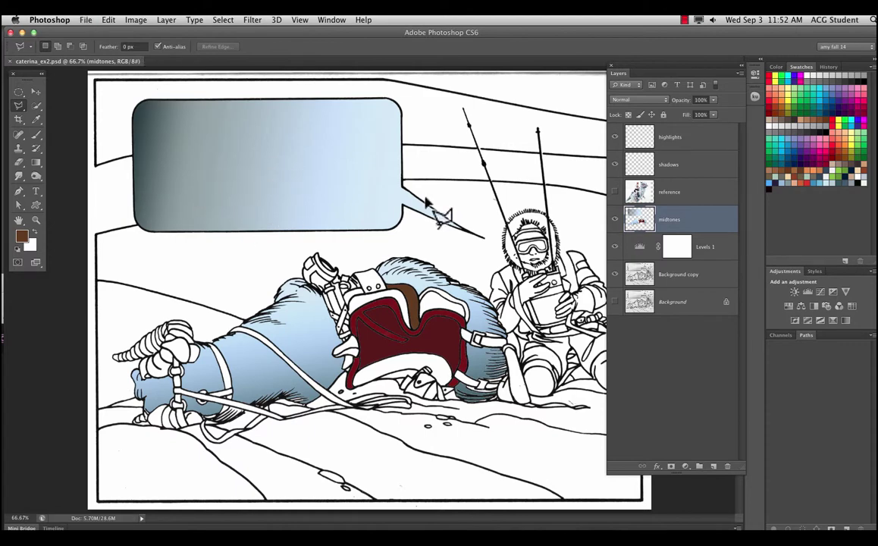
{"action": "left_click", "coordinate": [684, 20]}
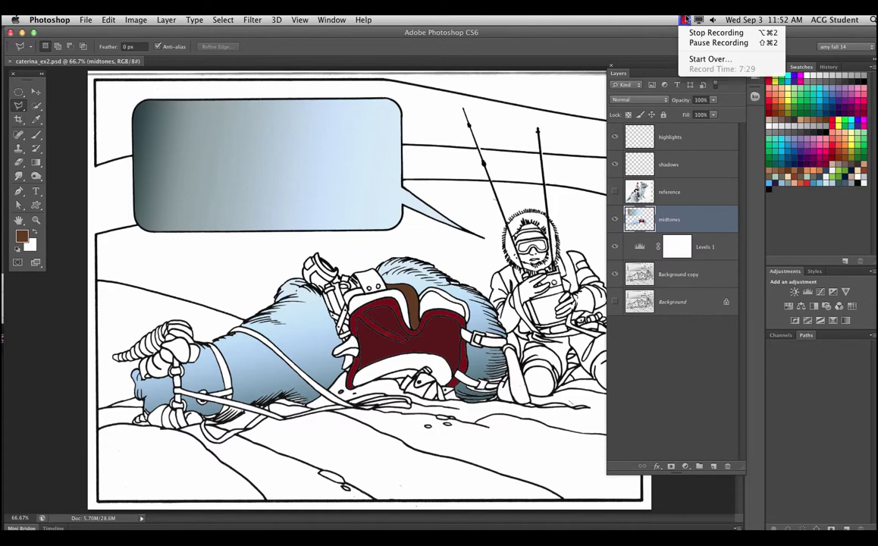